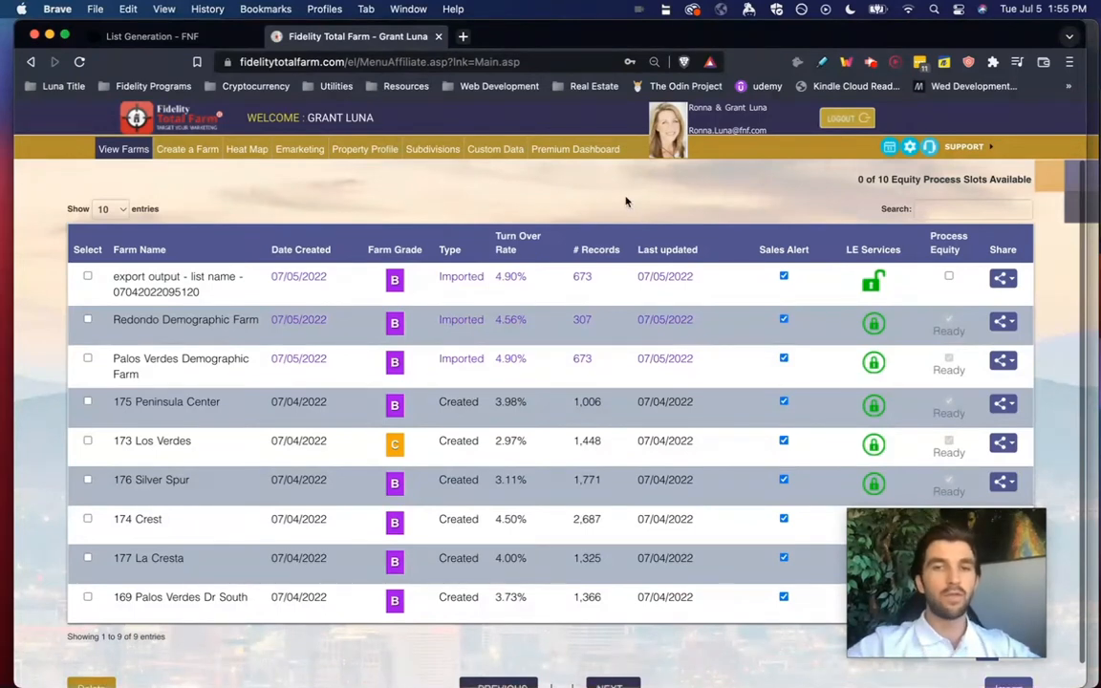
{"action": "scroll", "coordinate": [623, 202], "scroll_direction": "down", "scroll_amount": 1}
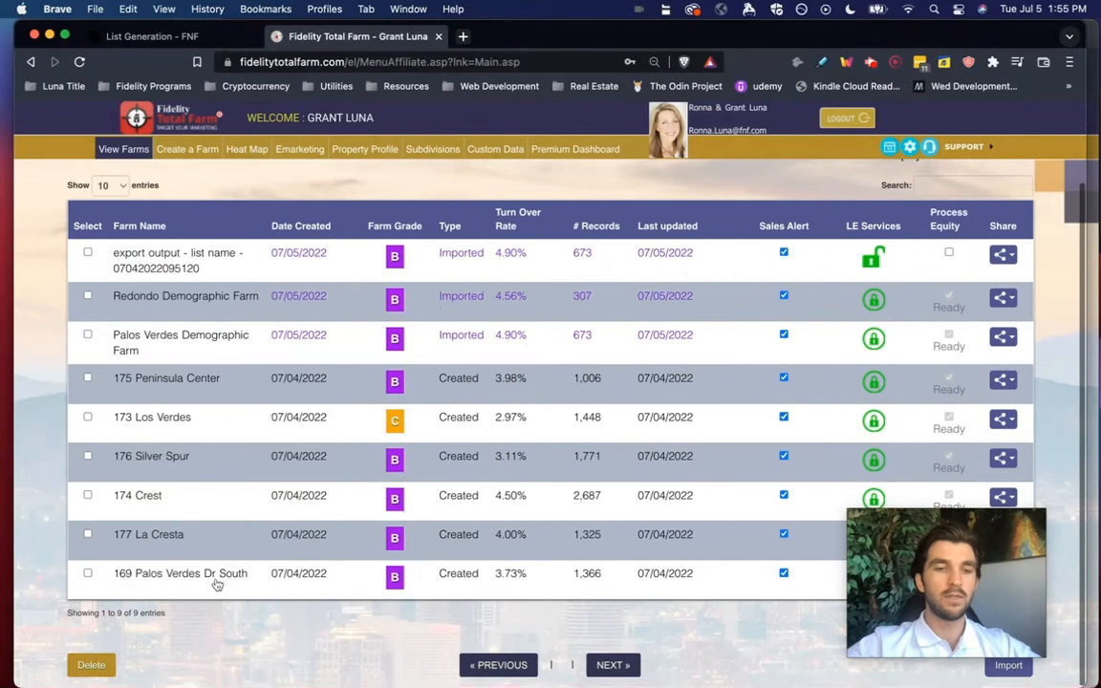
{"action": "left_click", "coordinate": [213, 574]}
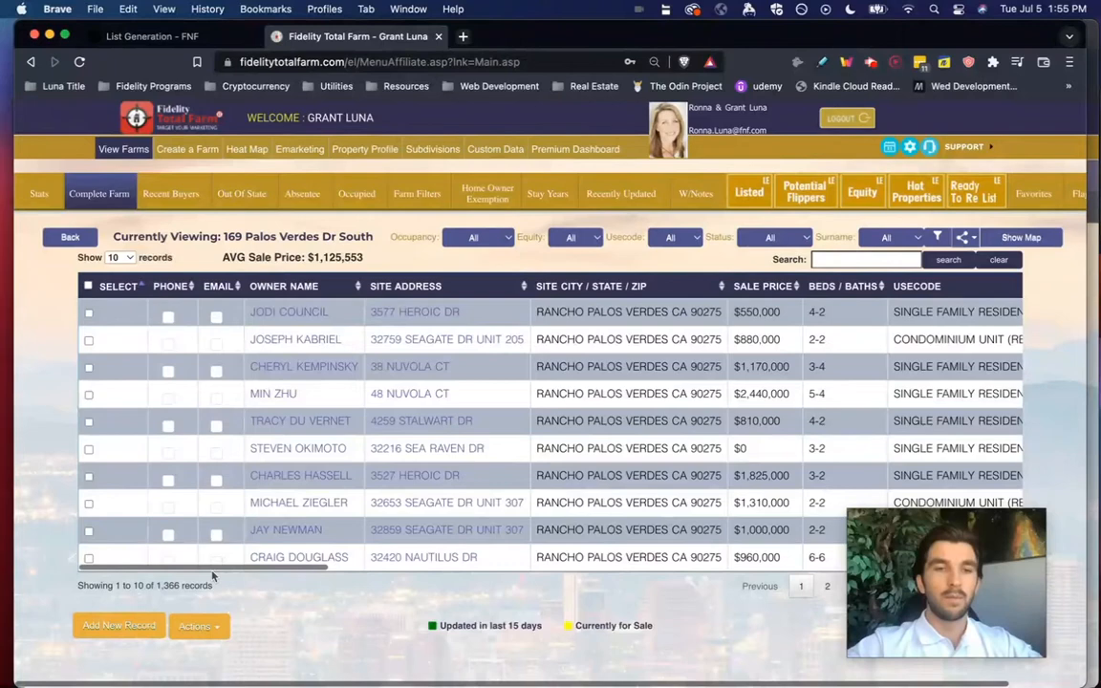
{"action": "scroll", "coordinate": [411, 516], "scroll_direction": "right", "scroll_amount": 1}
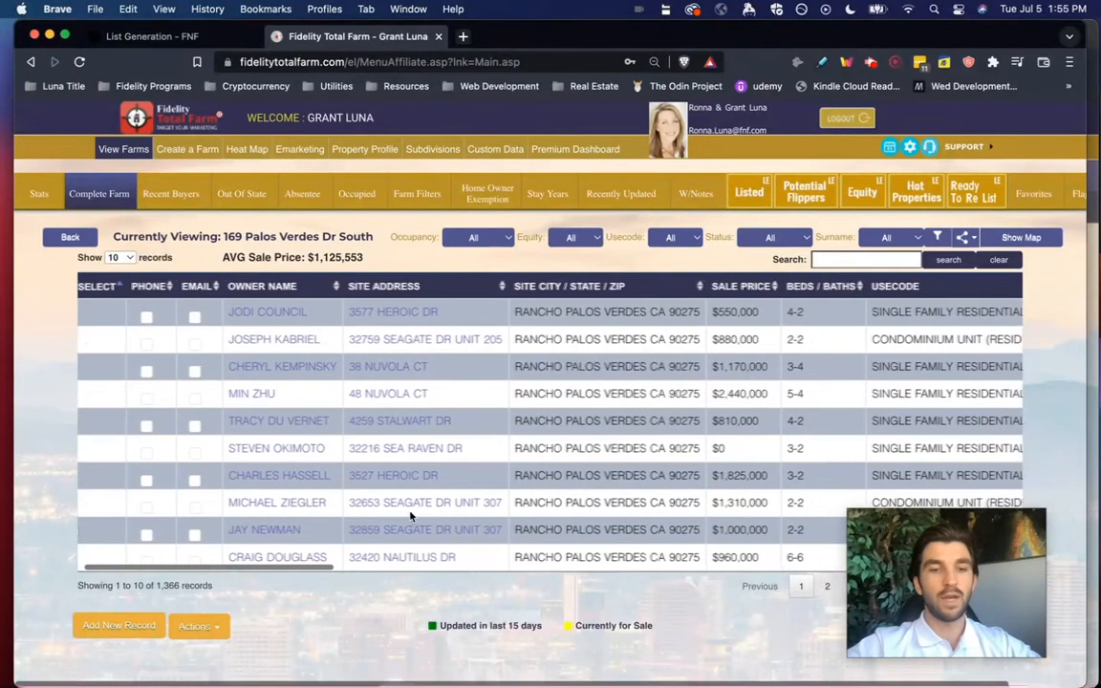
{"action": "scroll", "coordinate": [411, 516], "scroll_direction": "right", "scroll_amount": 2}
{"action": "scroll", "coordinate": [411, 516], "scroll_direction": "left", "scroll_amount": 3}
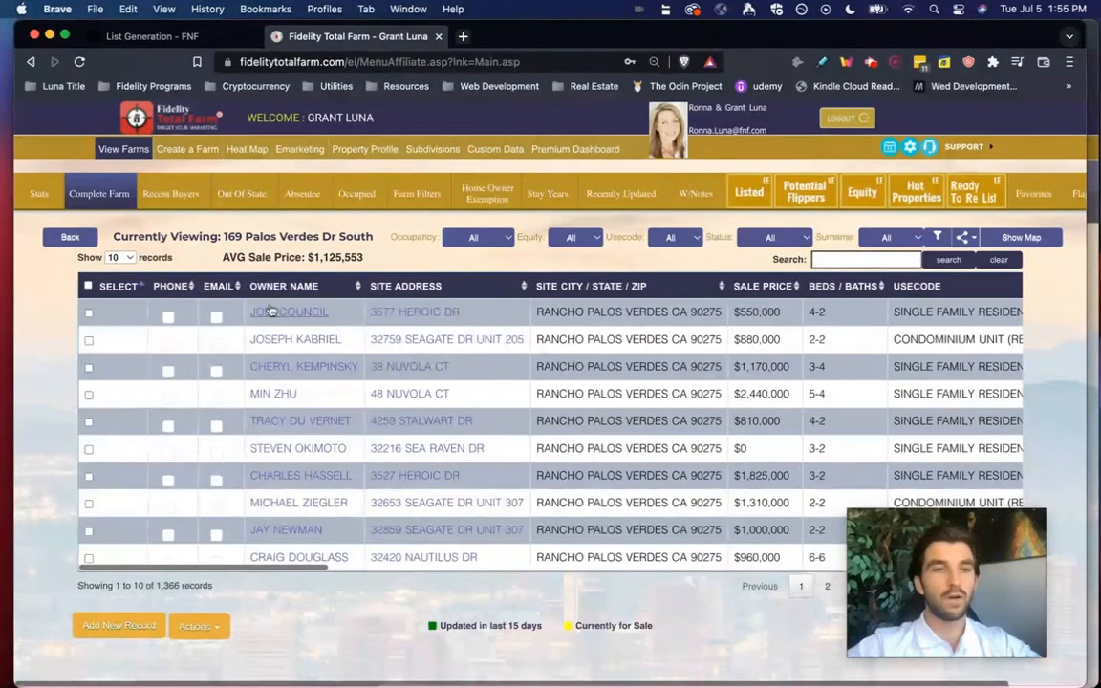
{"action": "left_click_drag", "start_coordinate": [223, 237], "coordinate": [372, 248]}
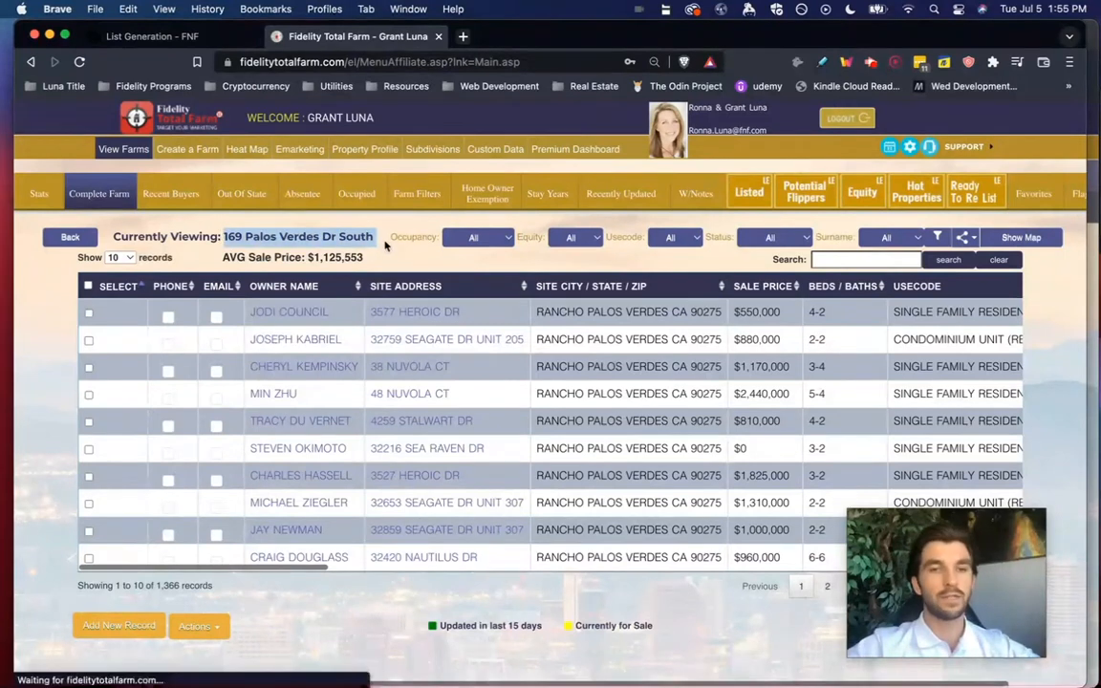
{"action": "left_click", "coordinate": [381, 243]}
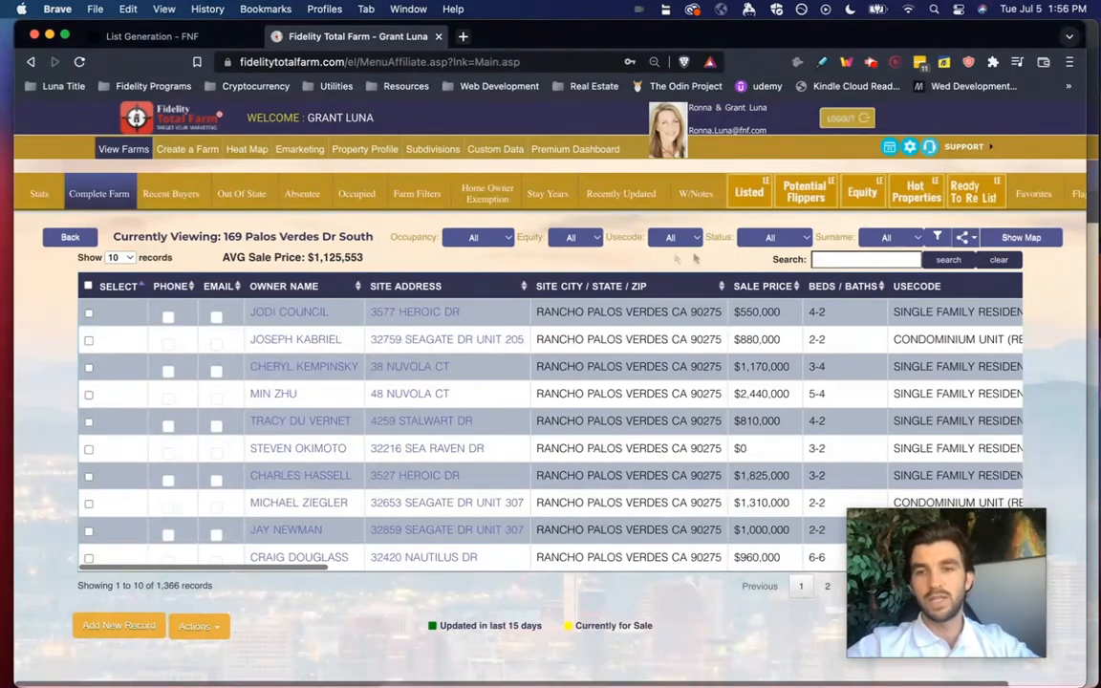
Filter the farm's owners by Chinese surname and check the number of matching records.
{"action": "double_click", "coordinate": [849, 233]}
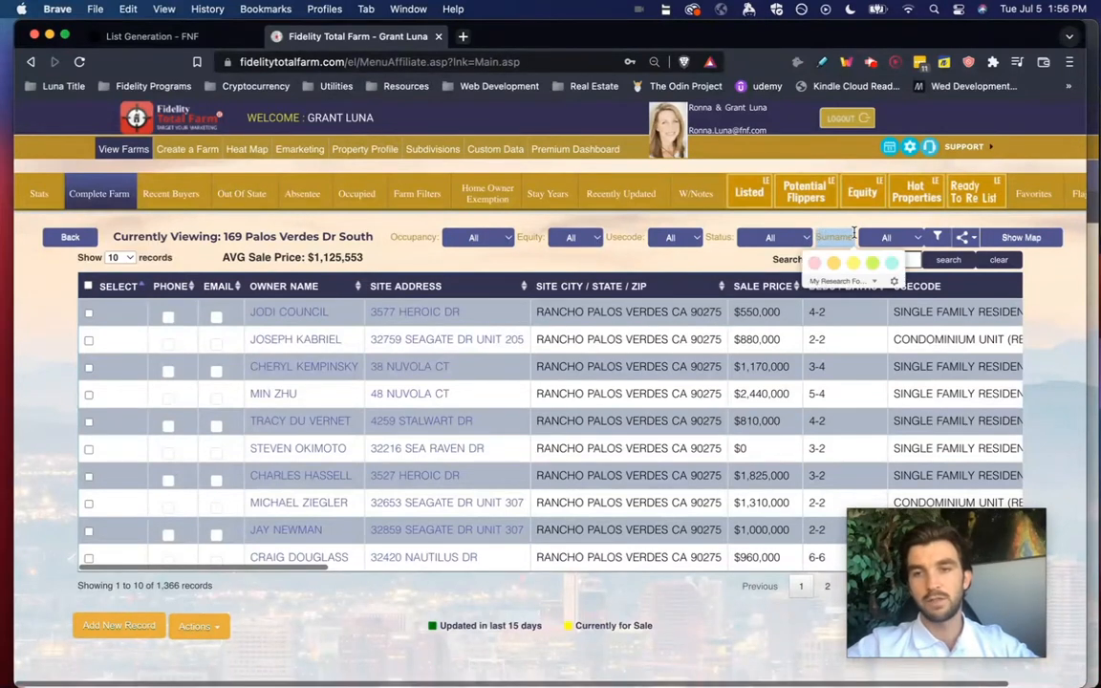
{"action": "left_click", "coordinate": [914, 237]}
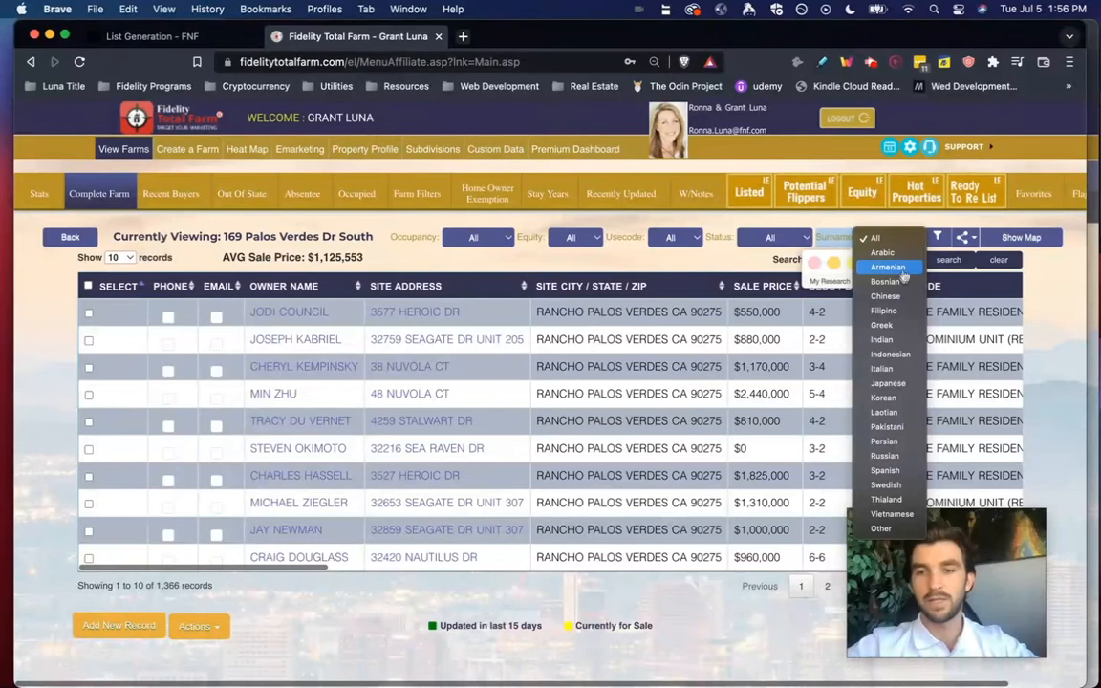
{"action": "left_click", "coordinate": [1015, 582]}
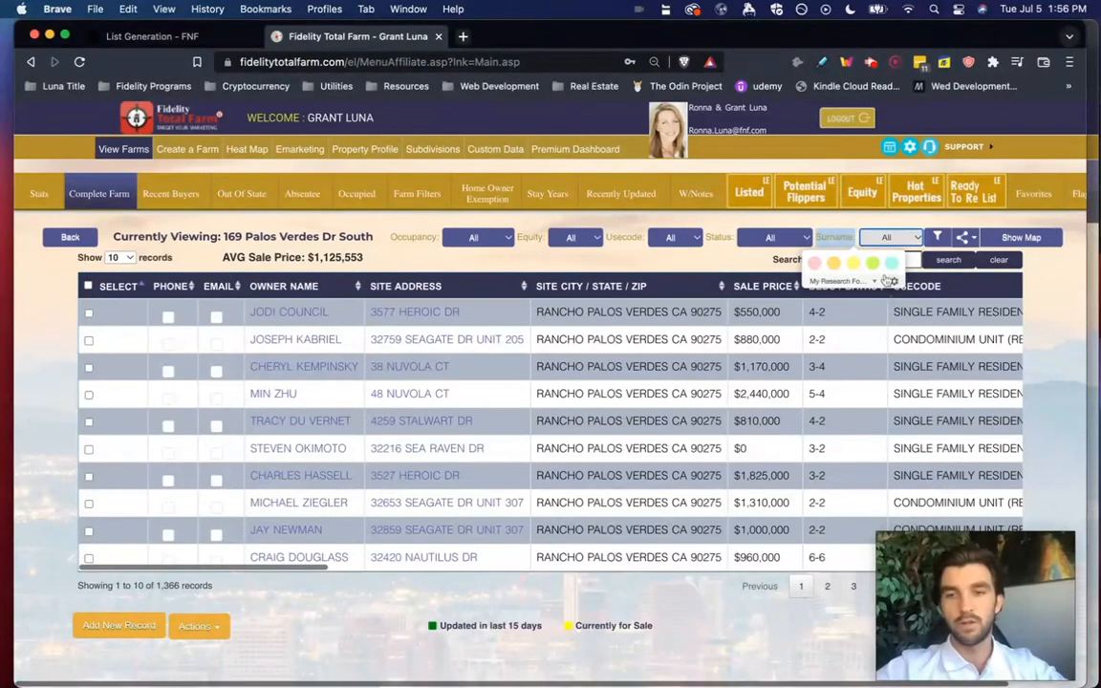
{"action": "left_click", "coordinate": [891, 238]}
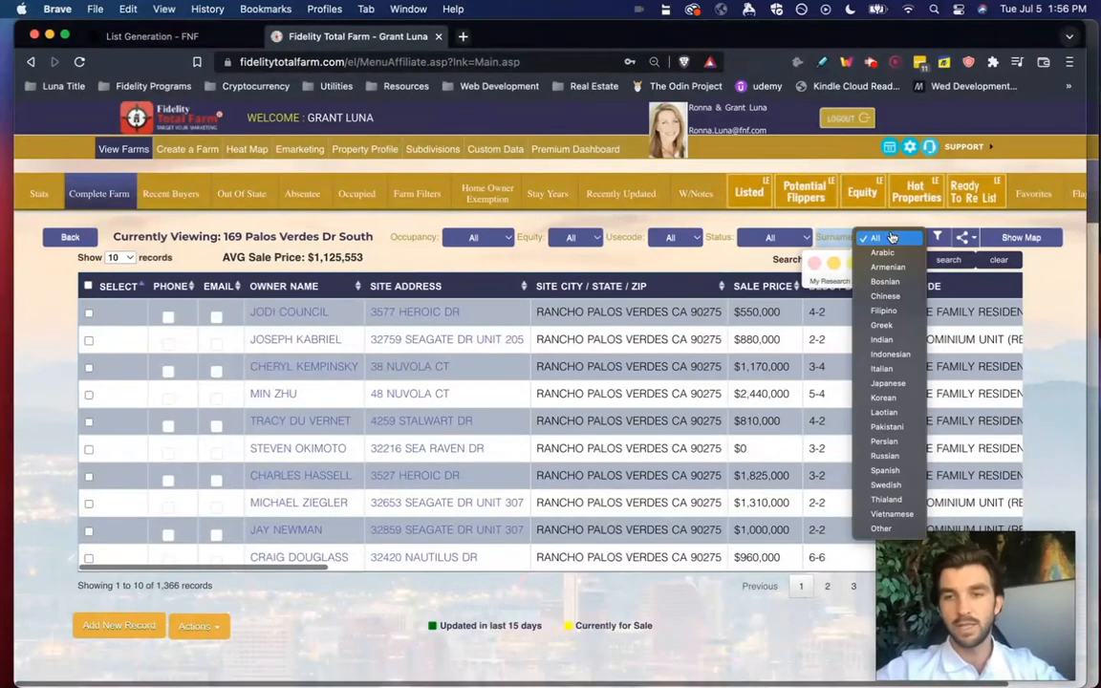
{"action": "left_click", "coordinate": [894, 297]}
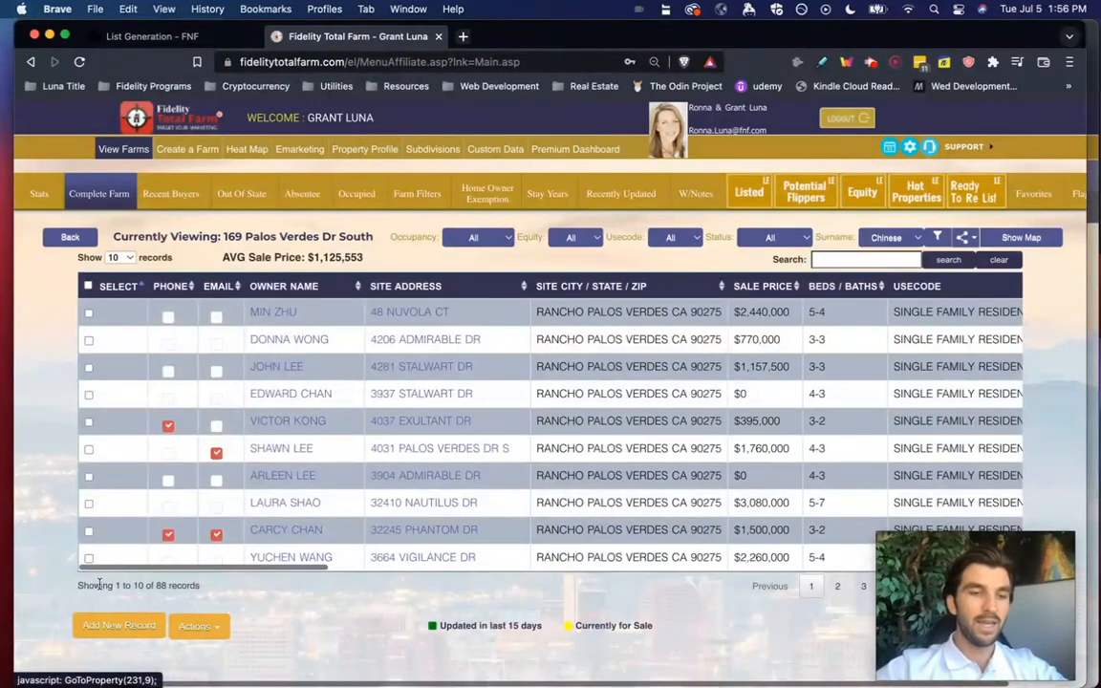
{"action": "left_click_drag", "start_coordinate": [77, 585], "coordinate": [216, 588]}
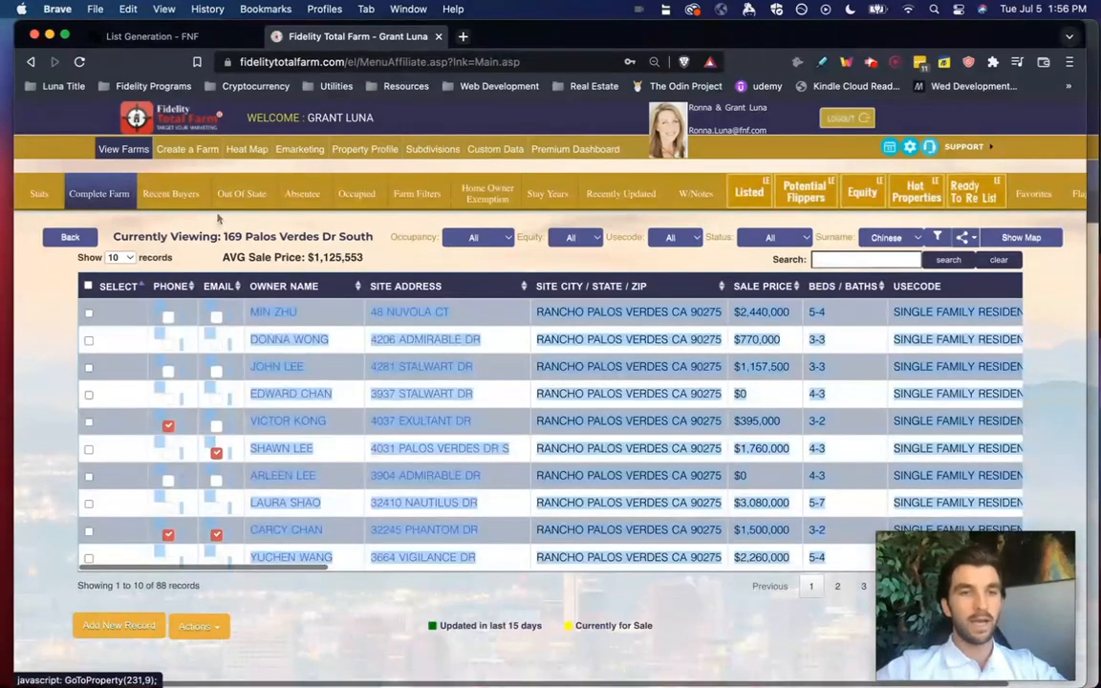
{"action": "left_click", "coordinate": [162, 596]}
{"action": "triple_click", "coordinate": [160, 586]}
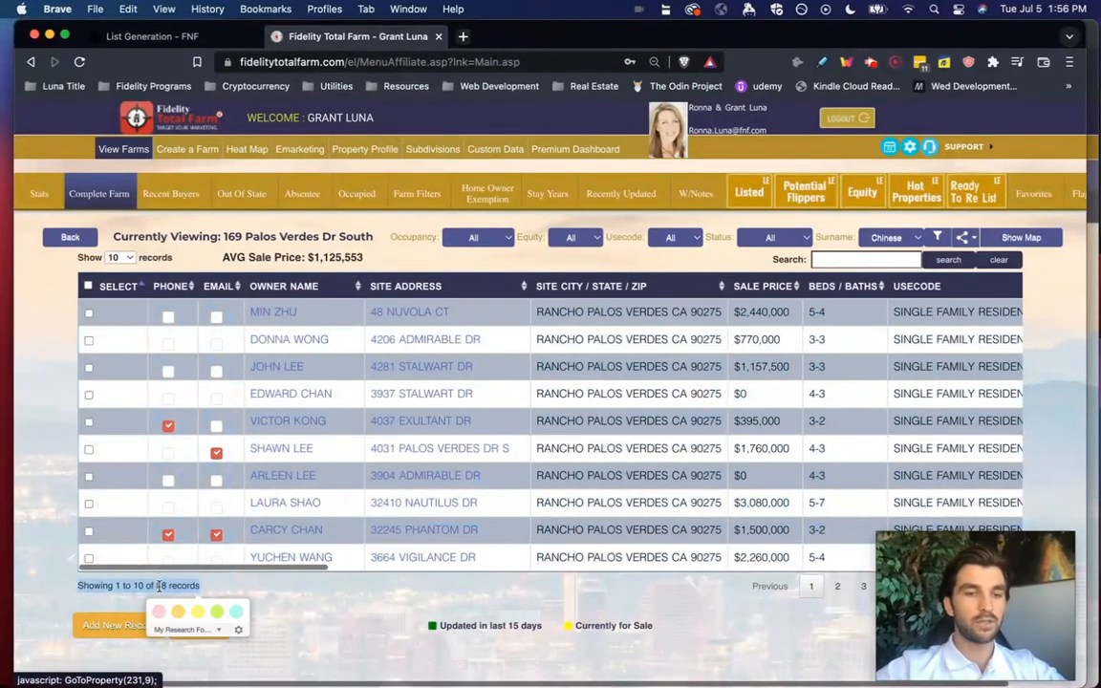
Change the surname filter to Korean and check the number of matching records.
{"action": "left_click", "coordinate": [889, 237]}
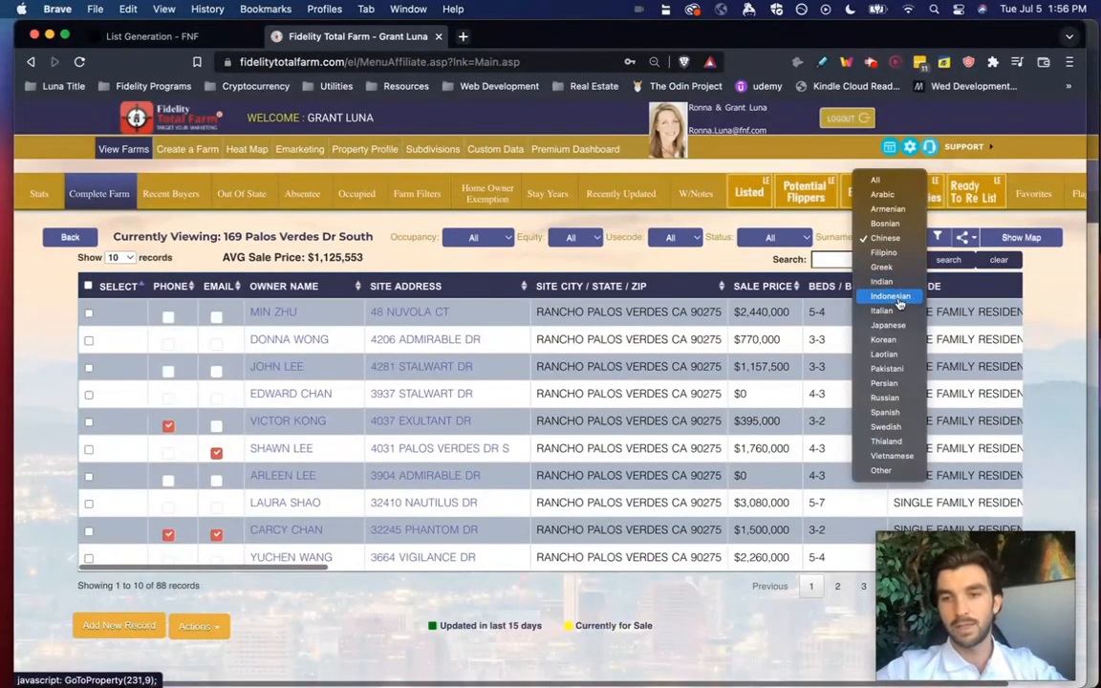
{"action": "left_click", "coordinate": [896, 341]}
{"action": "double_click", "coordinate": [174, 585]}
{"action": "triple_click", "coordinate": [174, 585]}
Change the surname filter to Spanish and view the matching owners.
{"action": "left_click", "coordinate": [889, 237]}
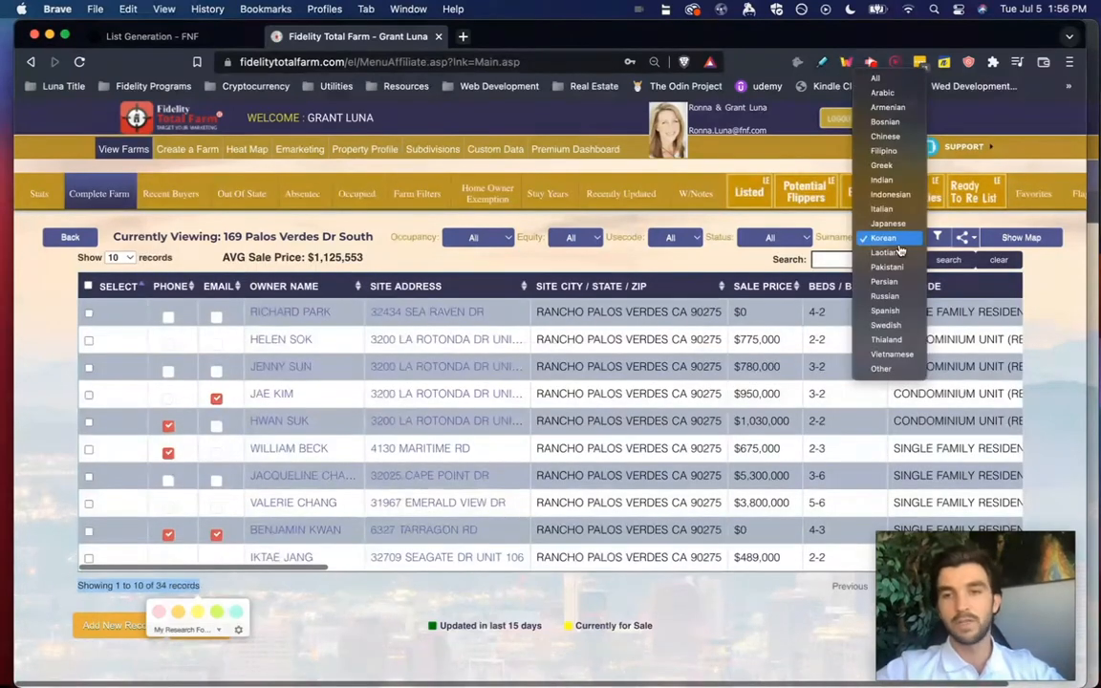
{"action": "left_click", "coordinate": [886, 310]}
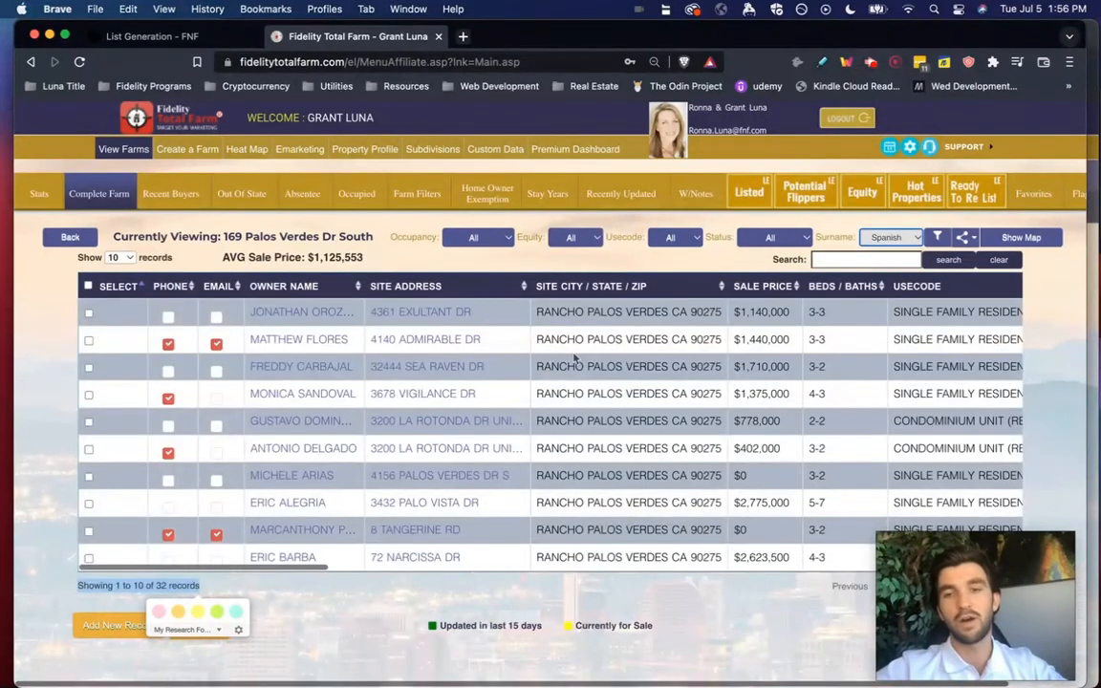
{"action": "left_click", "coordinate": [486, 602]}
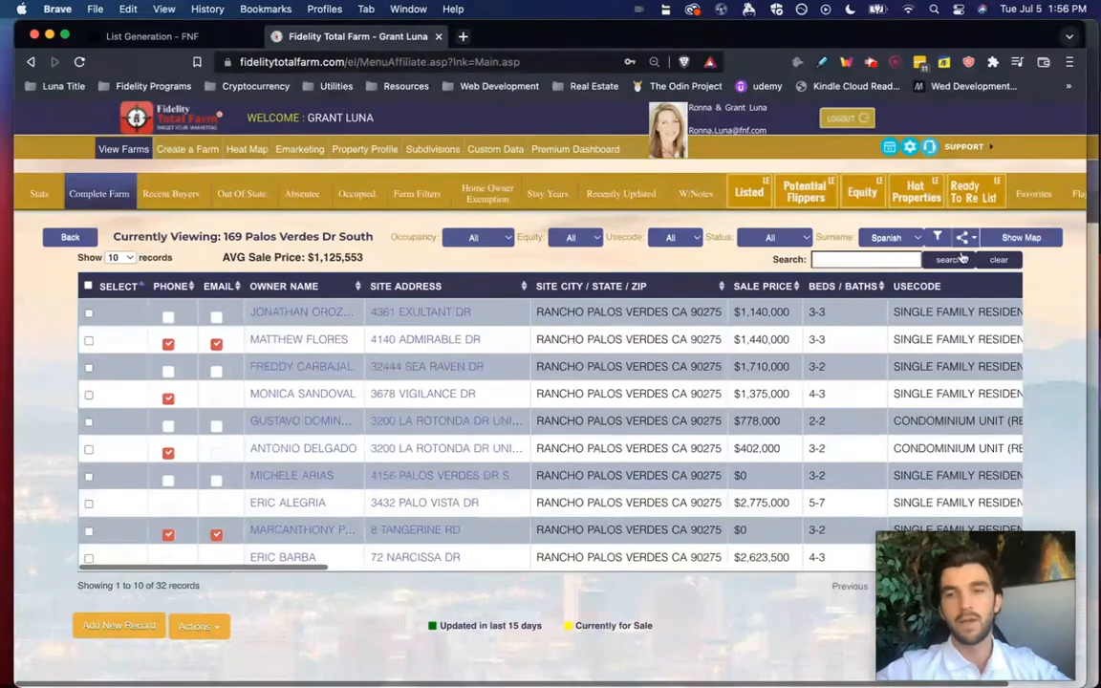
Set the surname filter back to Chinese and review the list's export options, including Facebook / Instagram ADS.
{"action": "left_click", "coordinate": [868, 237]}
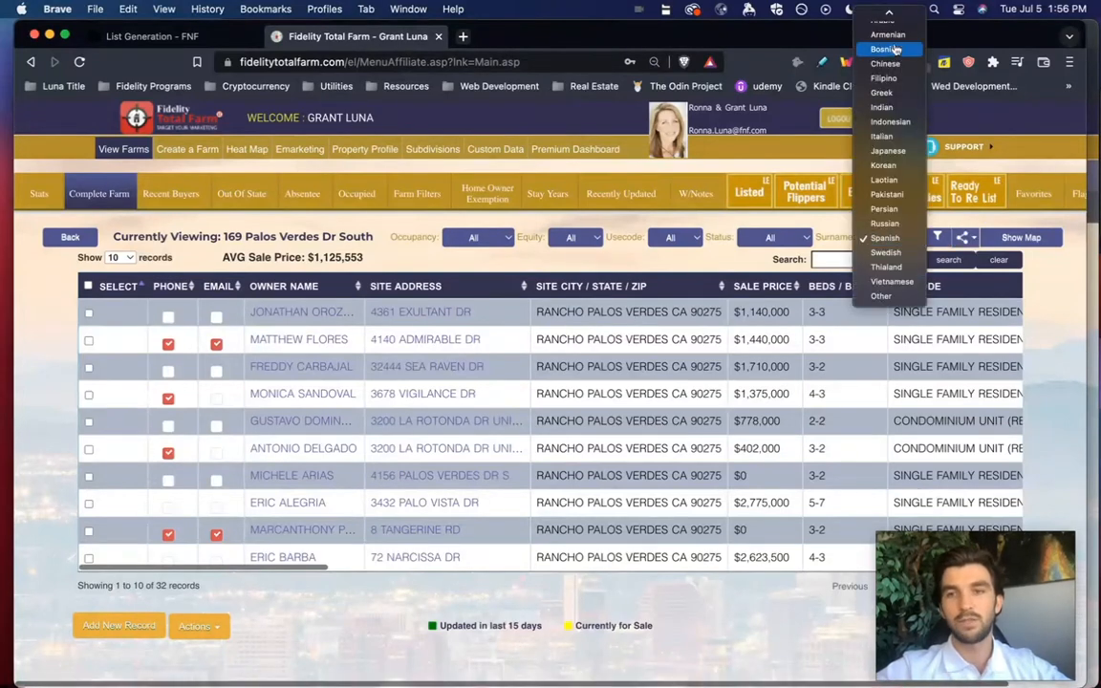
{"action": "left_click", "coordinate": [885, 63]}
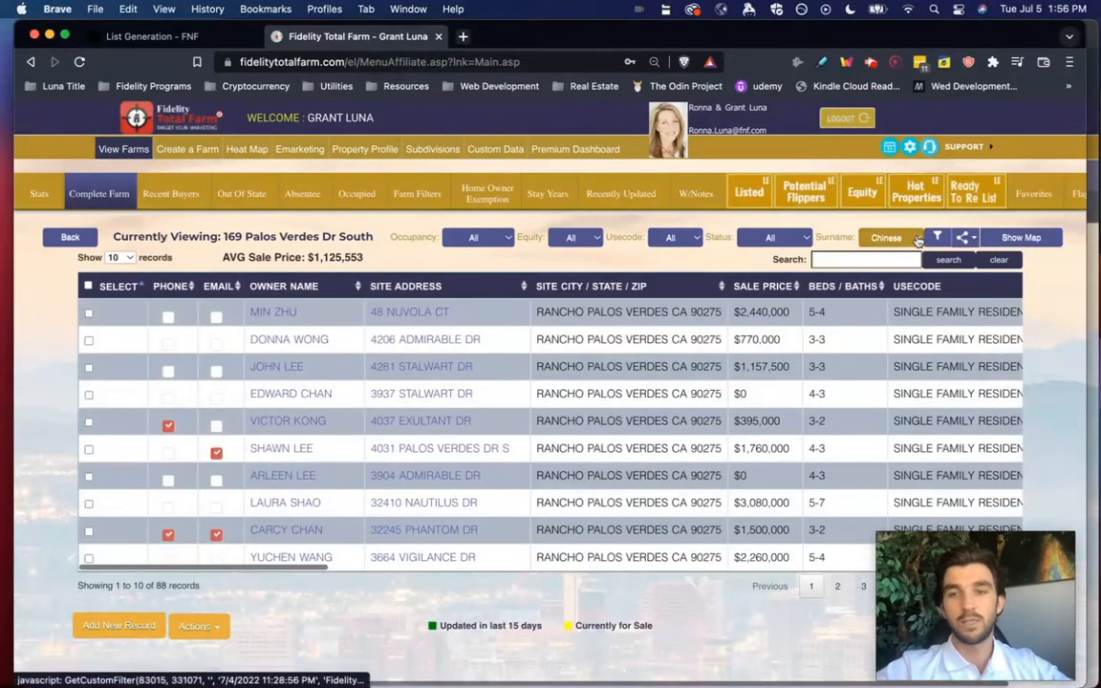
{"action": "left_click", "coordinate": [971, 239]}
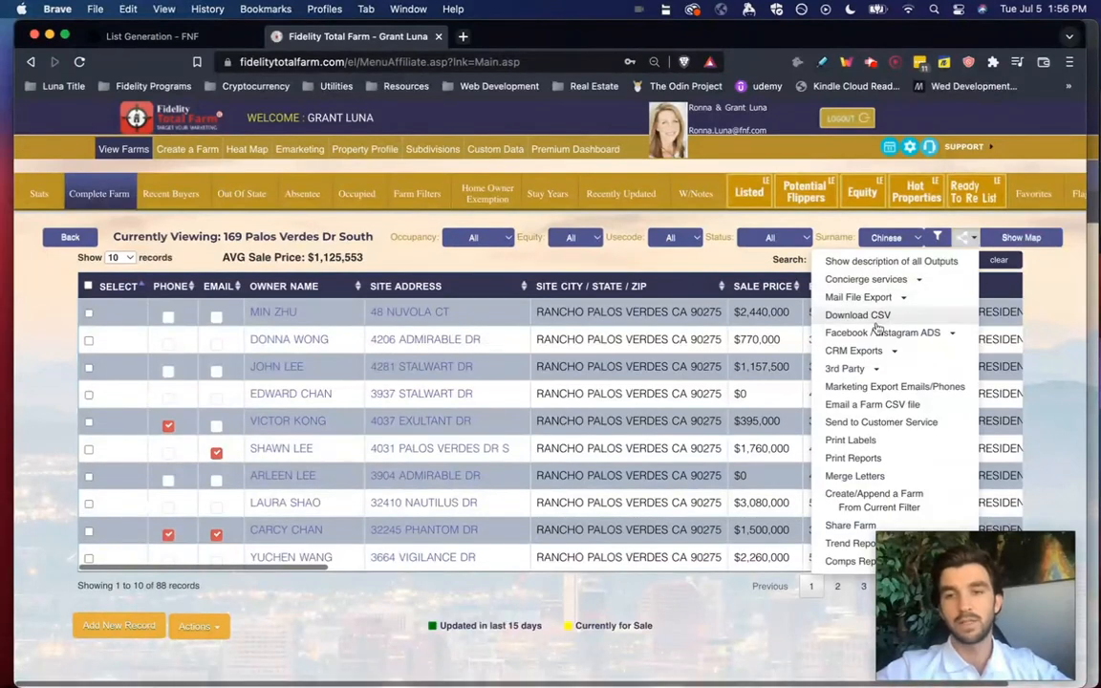
{"action": "mouse_move", "coordinate": [873, 340]}
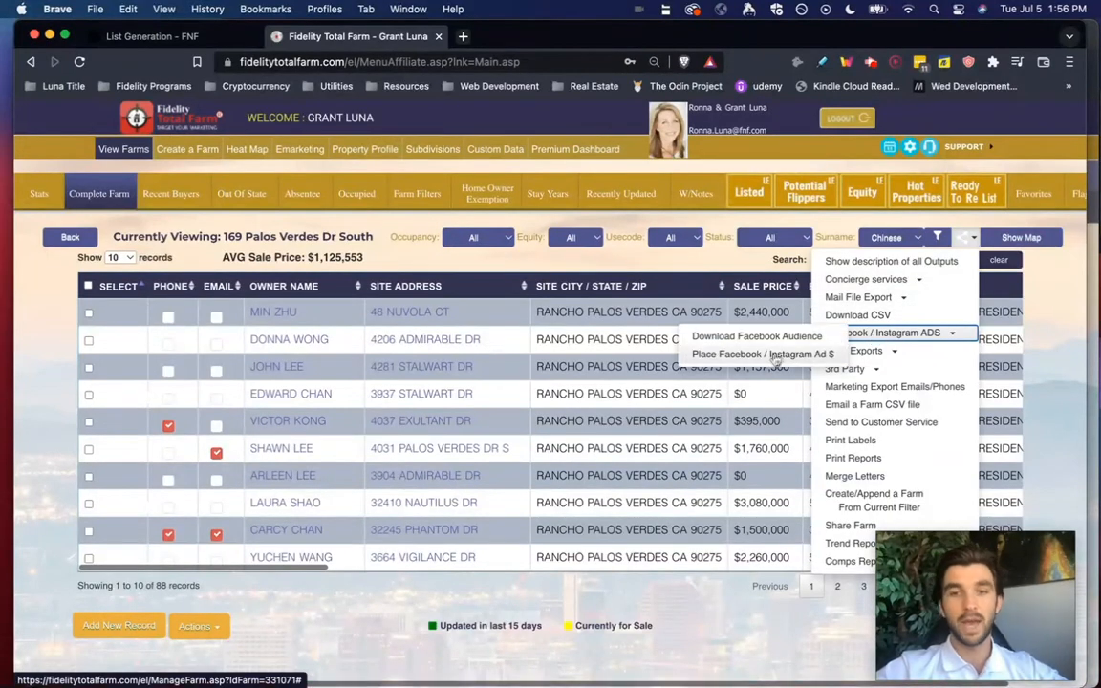
{"action": "left_click", "coordinate": [322, 626]}
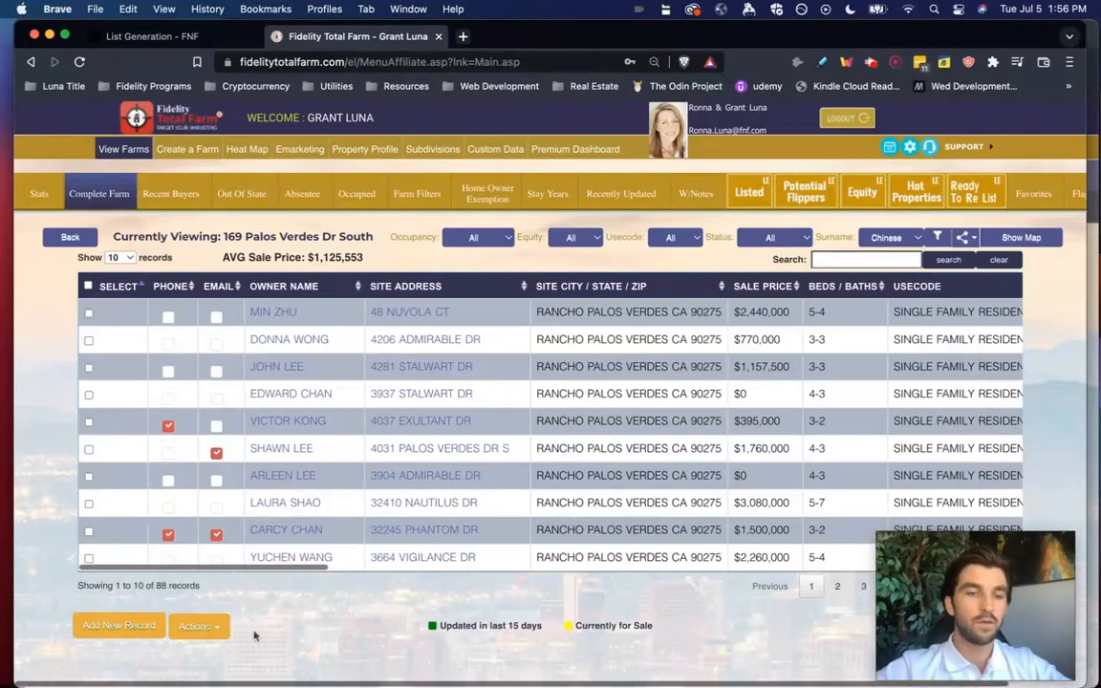
Review the Get Emails and Phones options for the filtered records, including Mail Address and Go to Reverses.
{"action": "left_click", "coordinate": [198, 626]}
{"action": "scroll", "coordinate": [210, 631], "scroll_direction": "down", "scroll_amount": 2}
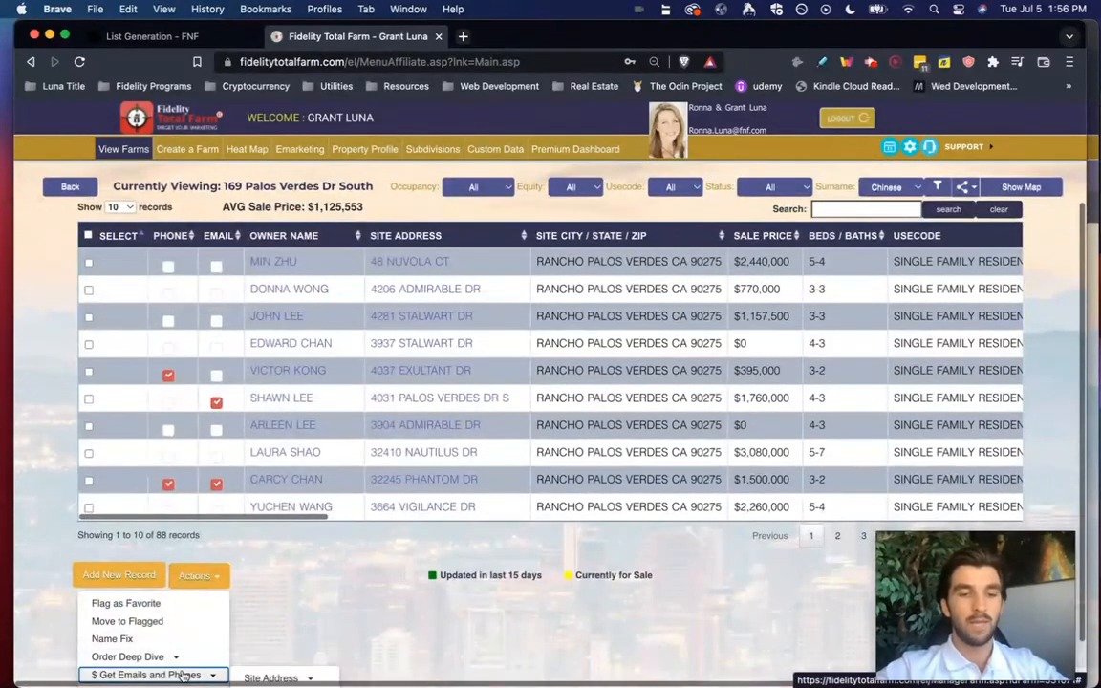
{"action": "scroll", "coordinate": [184, 674], "scroll_direction": "down", "scroll_amount": 2}
{"action": "mouse_move", "coordinate": [275, 659]}
{"action": "scroll", "coordinate": [275, 662], "scroll_direction": "down", "scroll_amount": 1}
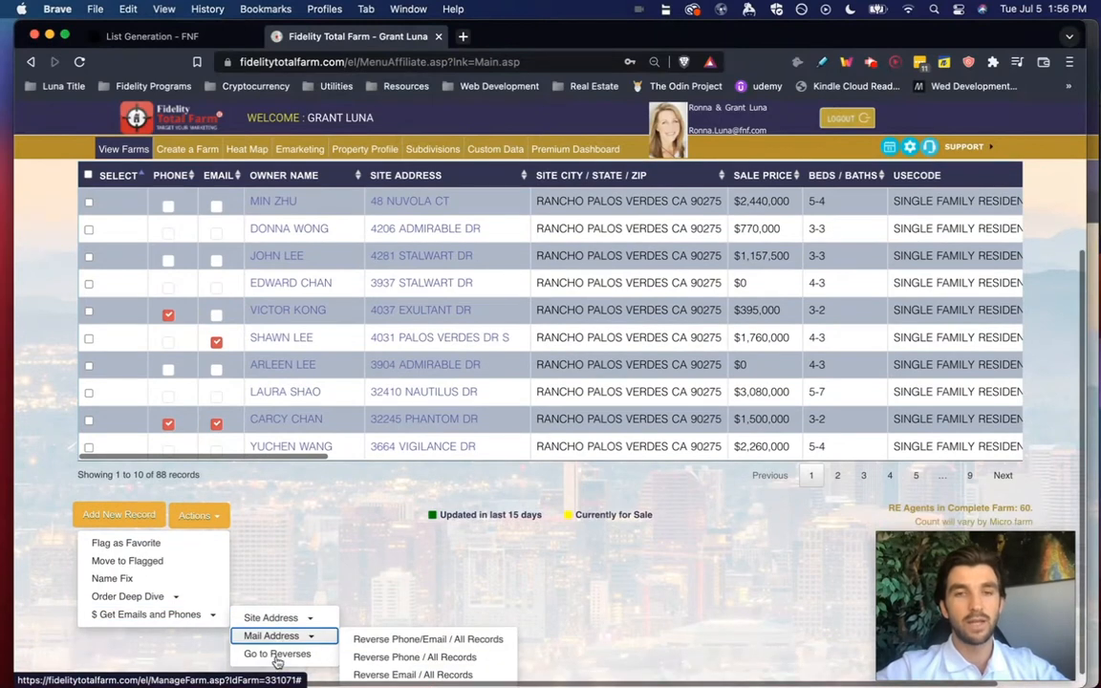
{"action": "left_click", "coordinate": [278, 655]}
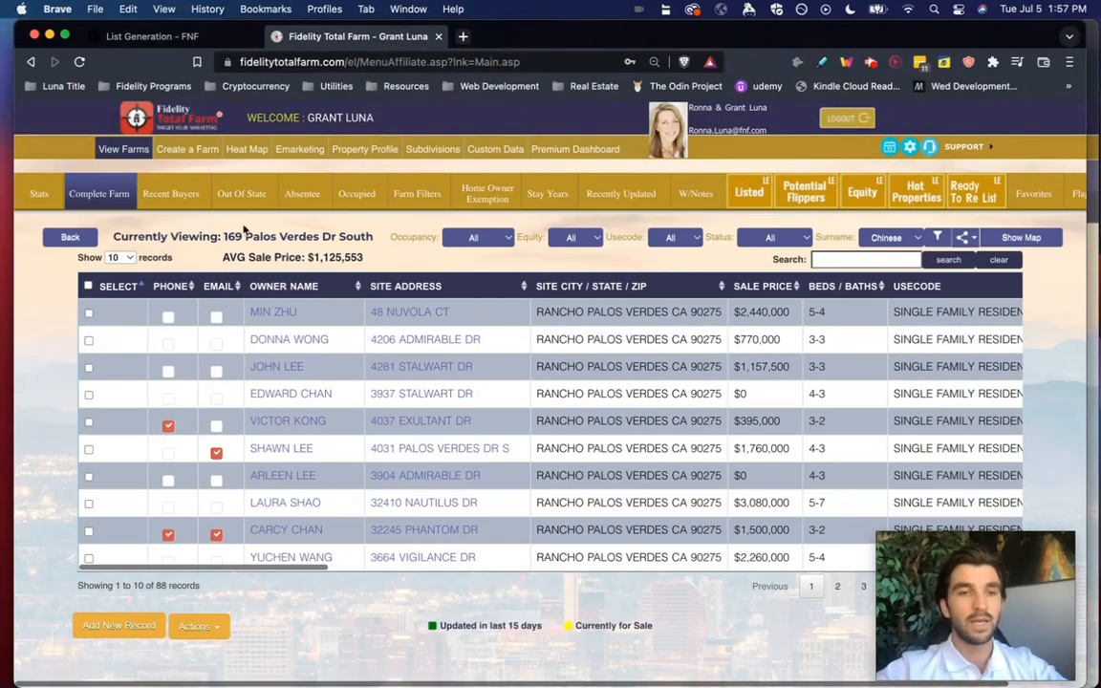
{"action": "left_click_drag", "start_coordinate": [224, 236], "coordinate": [376, 239]}
{"action": "left_click", "coordinate": [375, 240]}
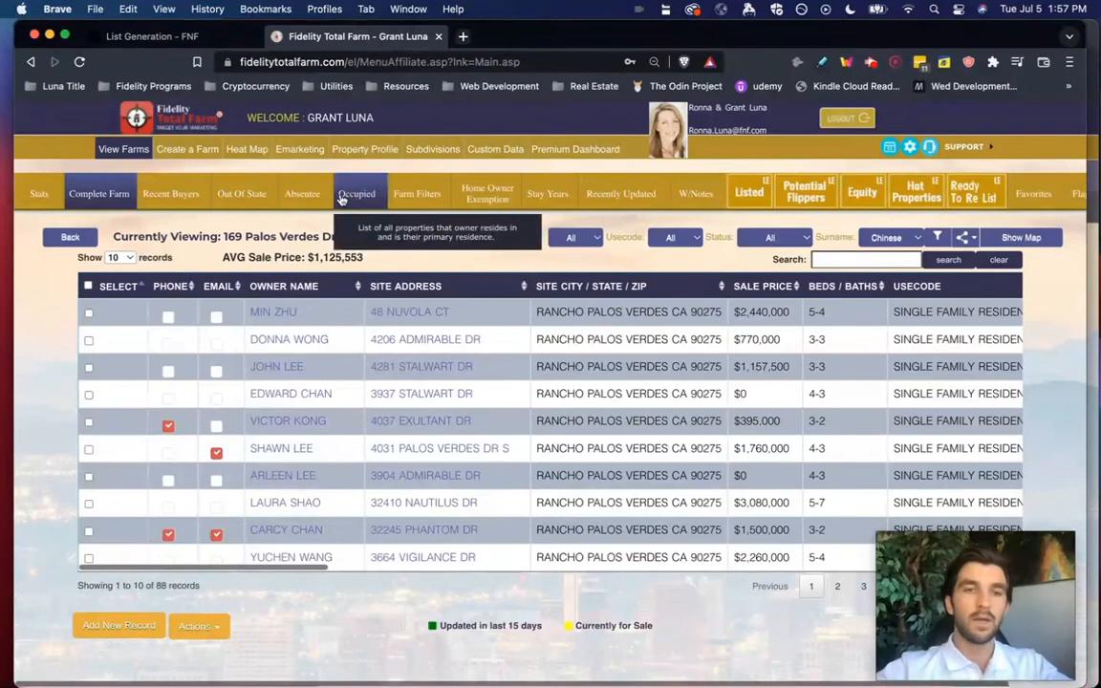
{"action": "left_click", "coordinate": [299, 195]}
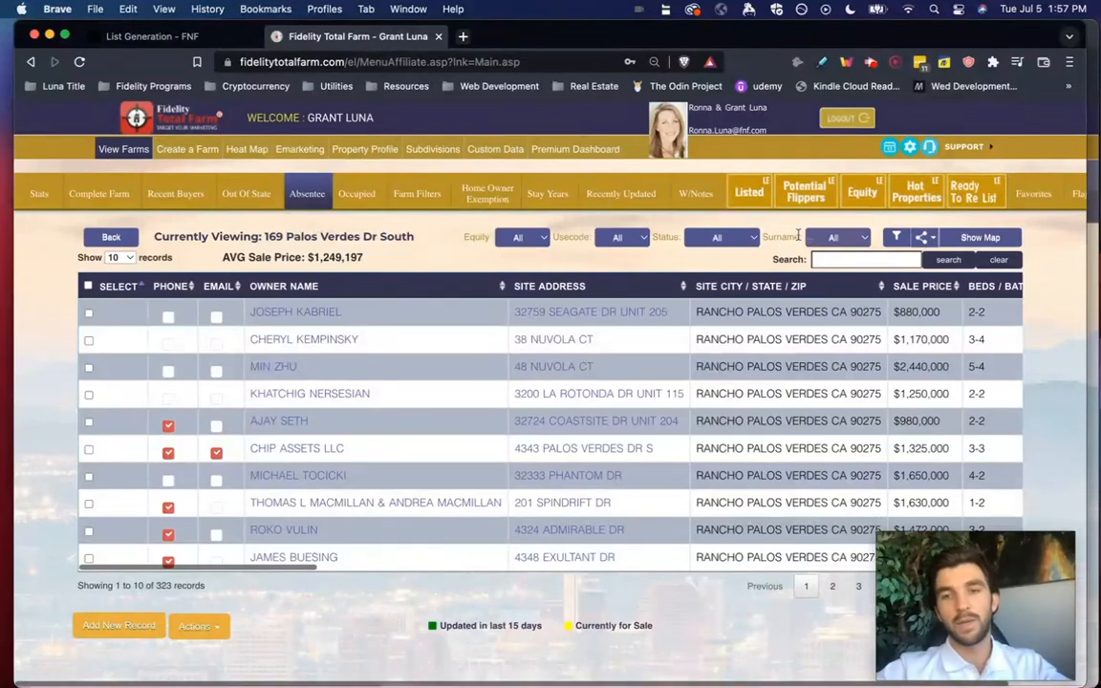
{"action": "left_click", "coordinate": [832, 237]}
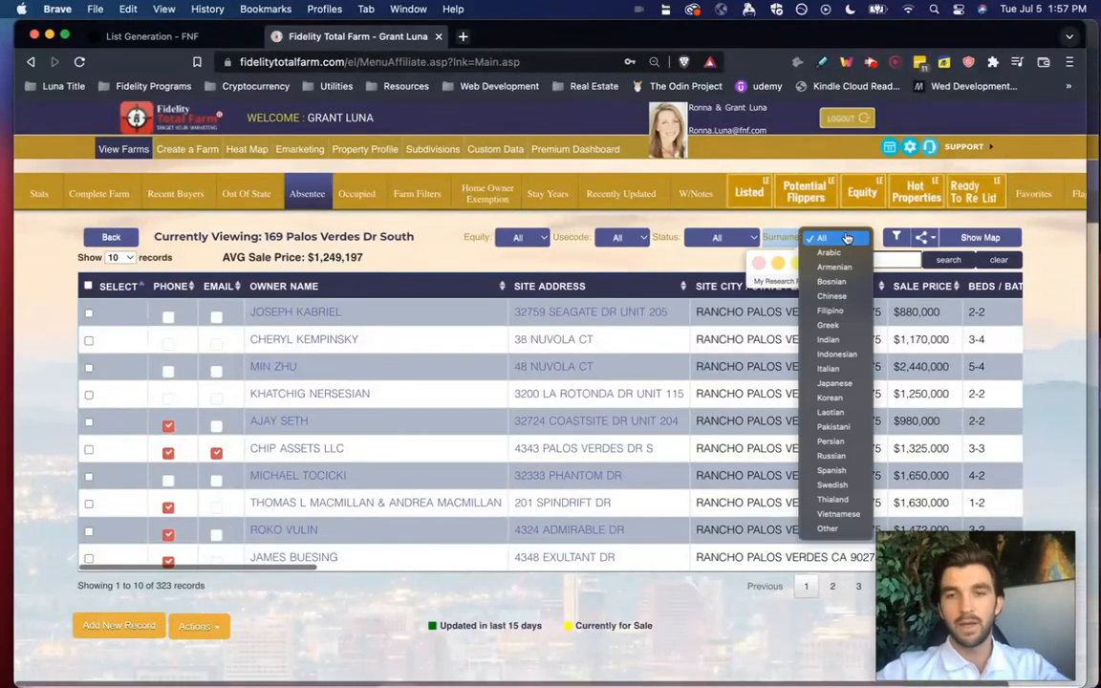
{"action": "left_click", "coordinate": [833, 296]}
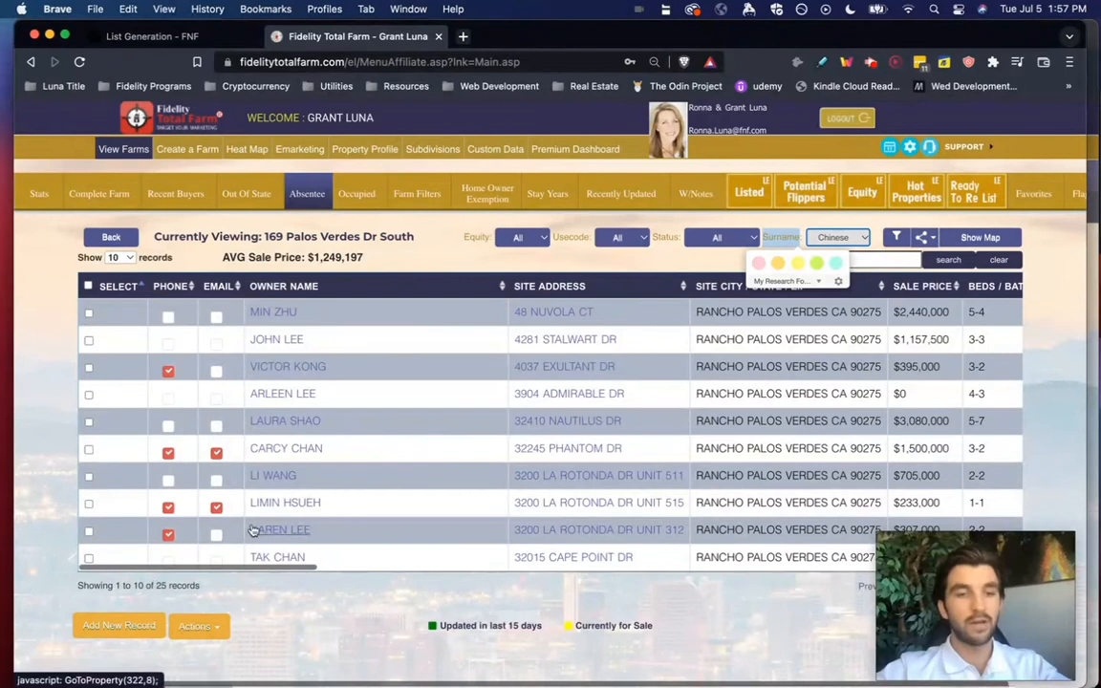
{"action": "left_click", "coordinate": [146, 593]}
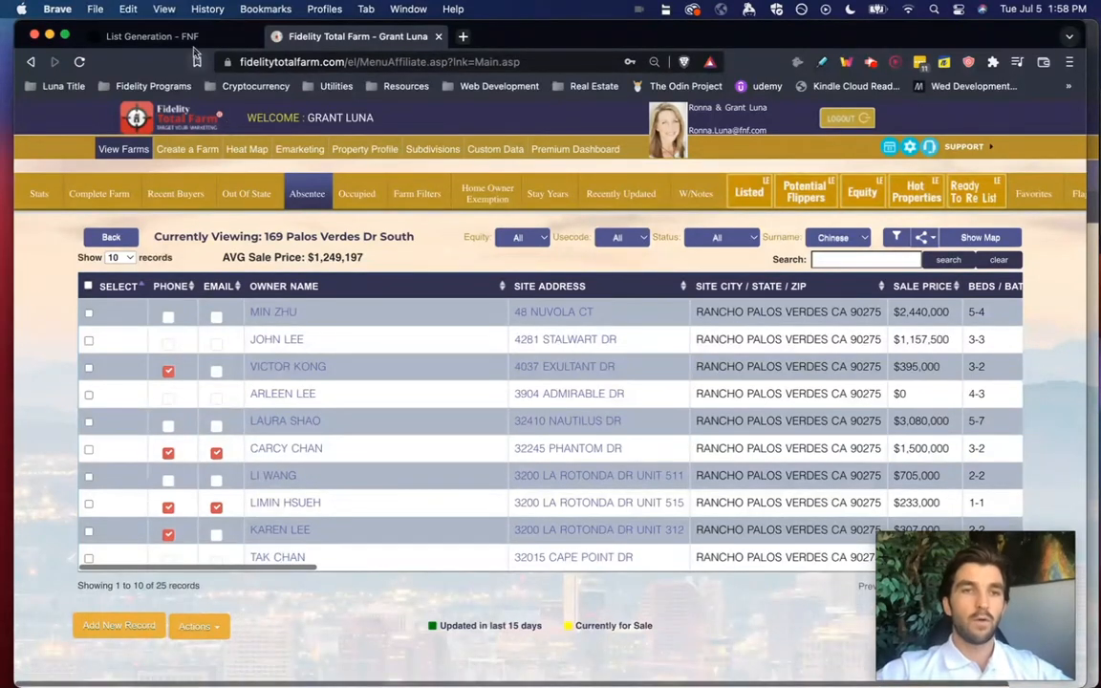
Switch to Fidelity National Title Passport and open the Premium list builder.
{"action": "left_click", "coordinate": [244, 38]}
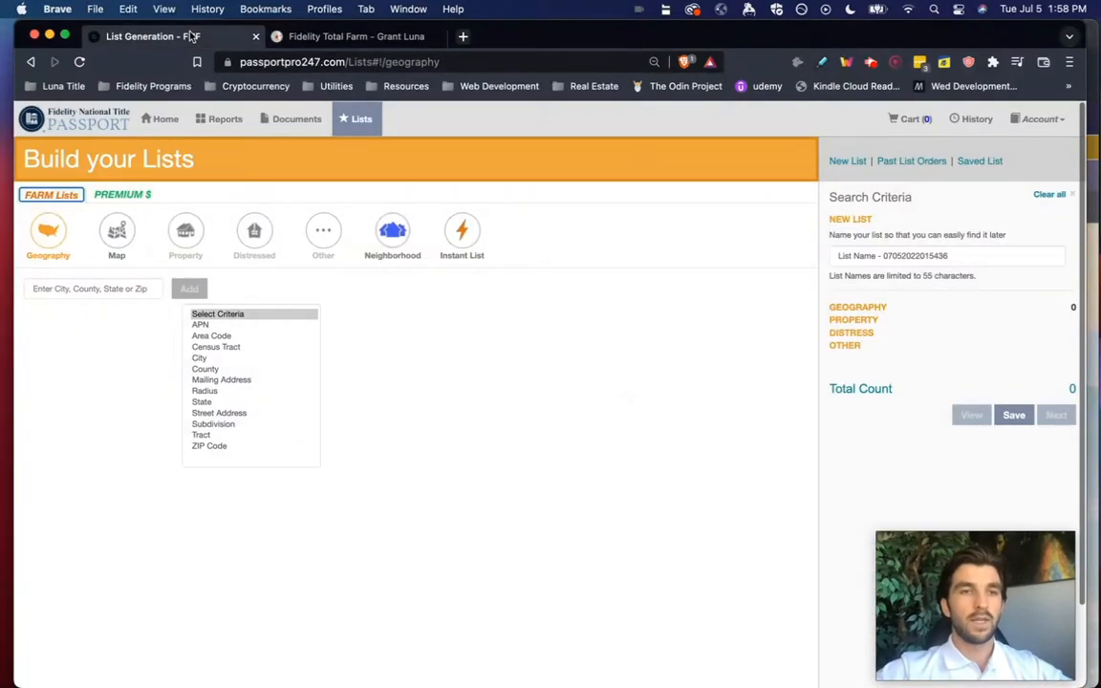
{"action": "left_click", "coordinate": [528, 198]}
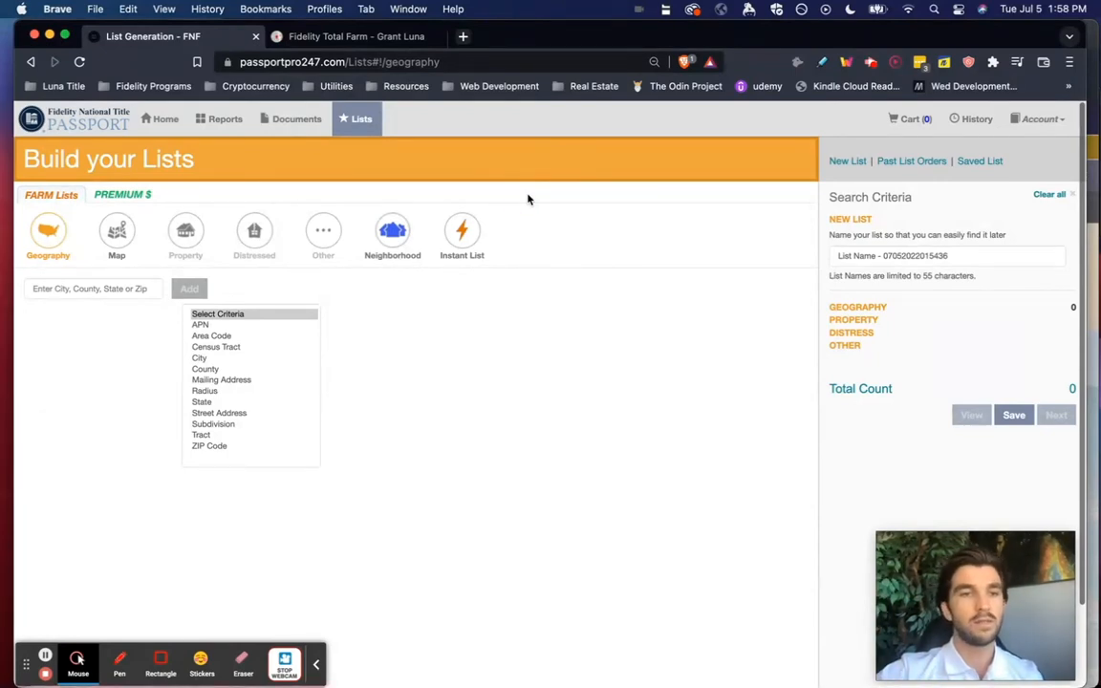
{"action": "left_click", "coordinate": [359, 120]}
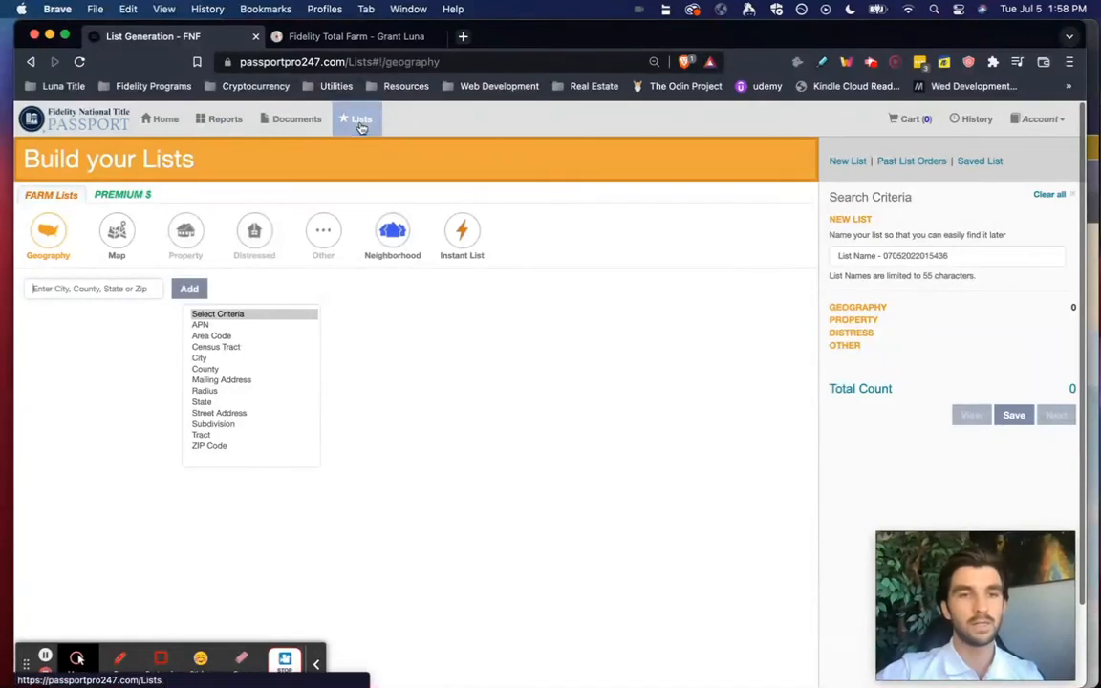
{"action": "left_click", "coordinate": [121, 194]}
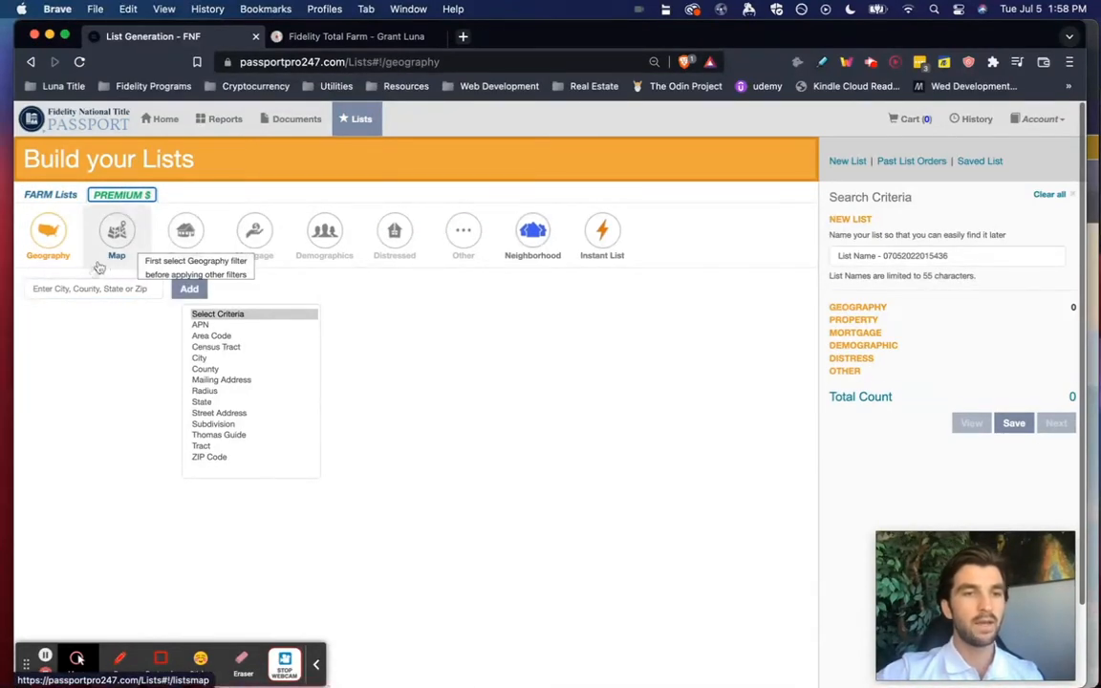
Add the city of Rancho Palos Verdes in Los Angeles County, California, as the list's geography criterion.
{"action": "left_click", "coordinate": [204, 357]}
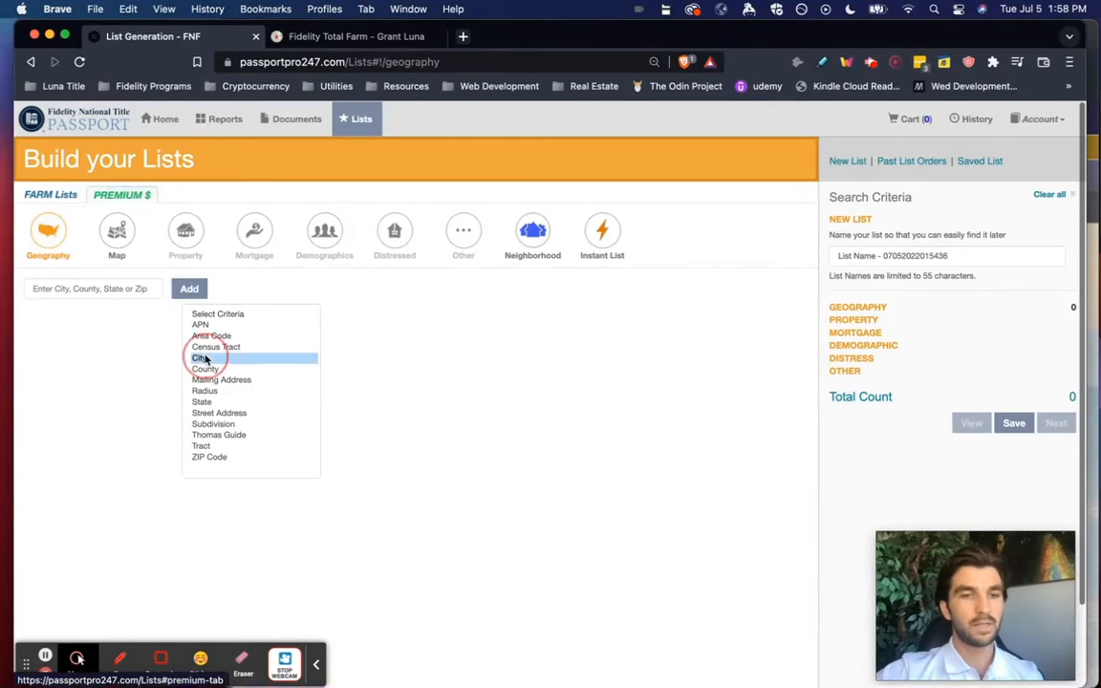
{"action": "scroll", "coordinate": [113, 531], "scroll_direction": "down", "scroll_amount": 15}
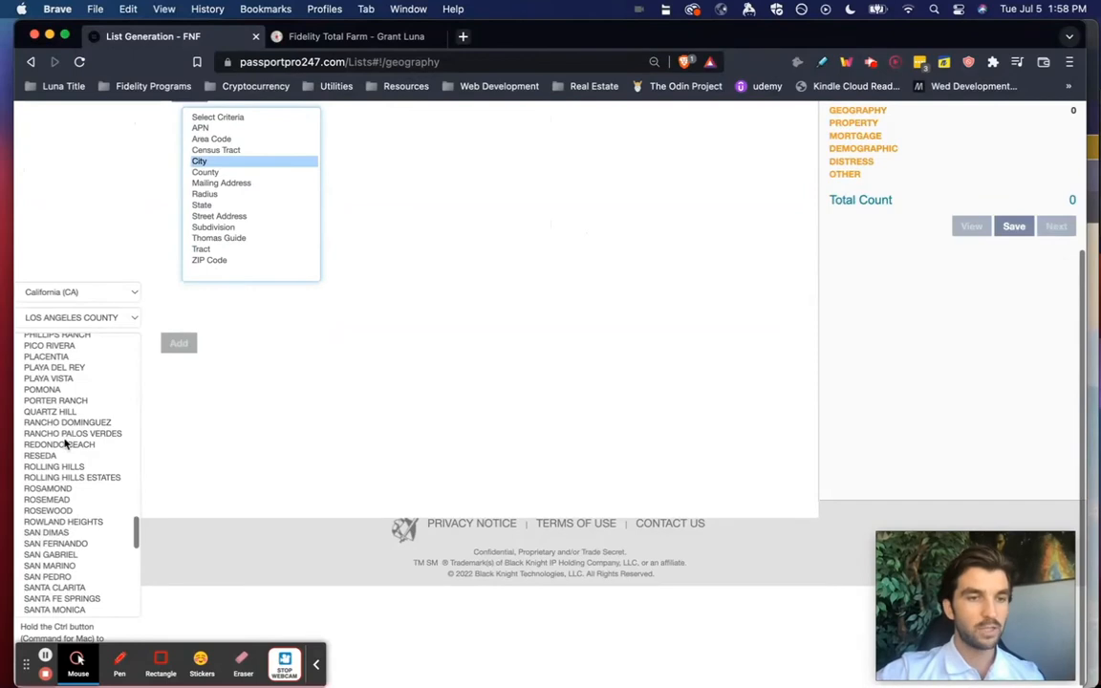
{"action": "left_click", "coordinate": [65, 423]}
{"action": "left_click", "coordinate": [66, 433]}
{"action": "left_click", "coordinate": [174, 342]}
{"action": "scroll", "coordinate": [472, 300], "scroll_direction": "up", "scroll_amount": 4}
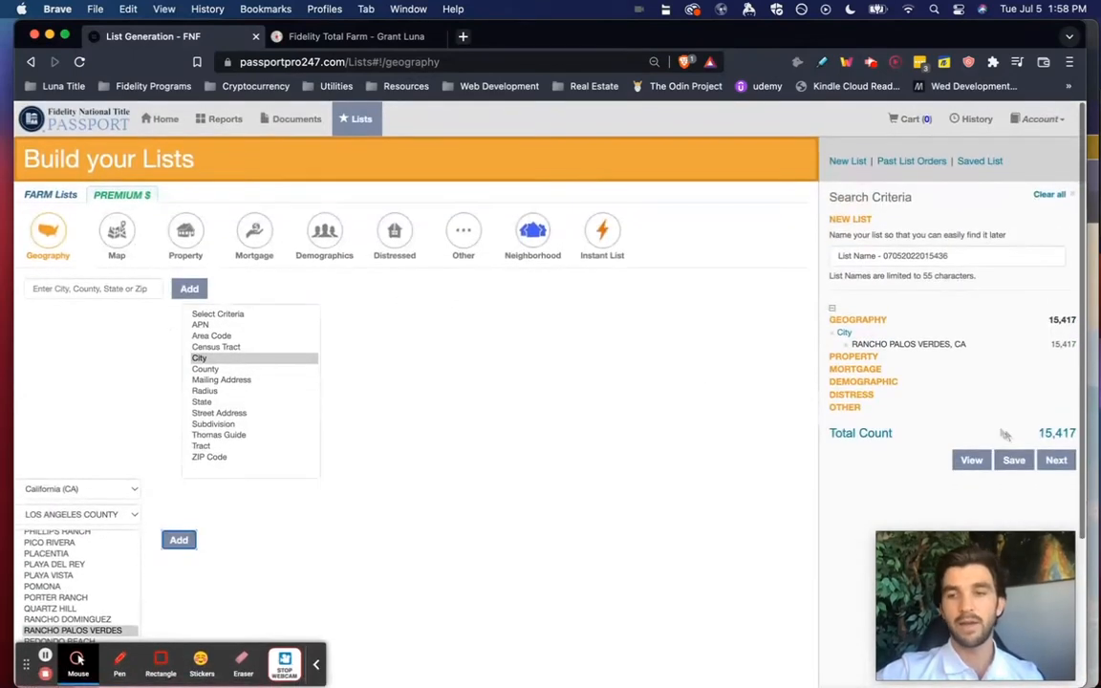
{"action": "left_click", "coordinate": [1056, 434]}
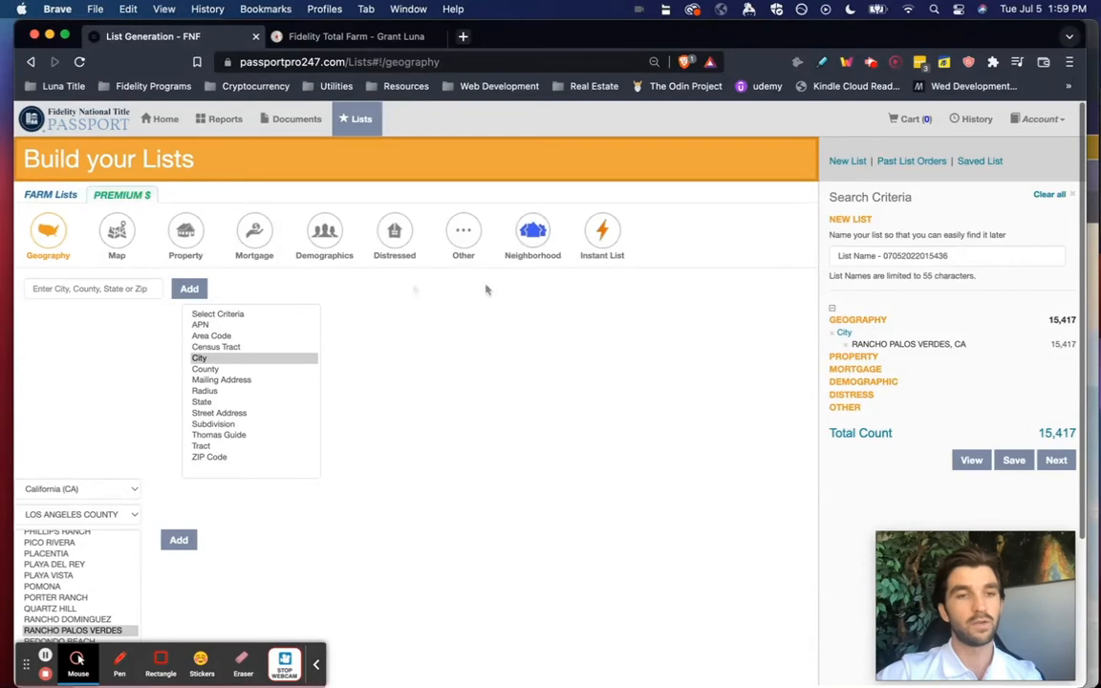
Restrict the list to the detailed residential property types Single Family Residential and Condominium Unit (Residential).
{"action": "left_click", "coordinate": [187, 240]}
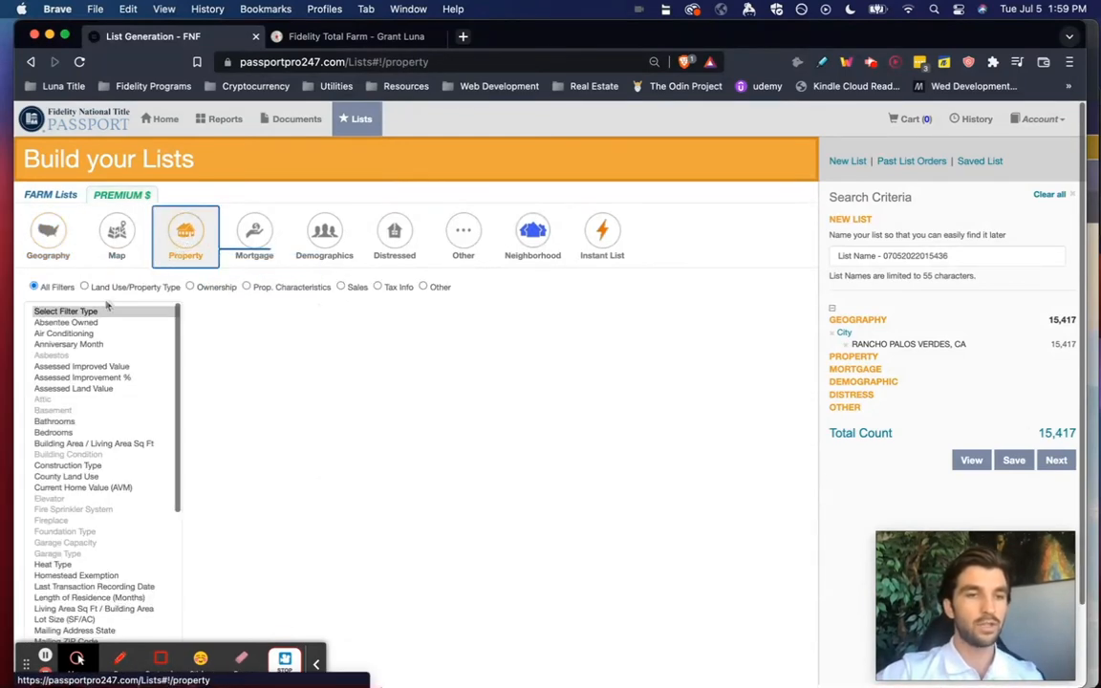
{"action": "left_click", "coordinate": [85, 287]}
{"action": "left_click", "coordinate": [69, 333]}
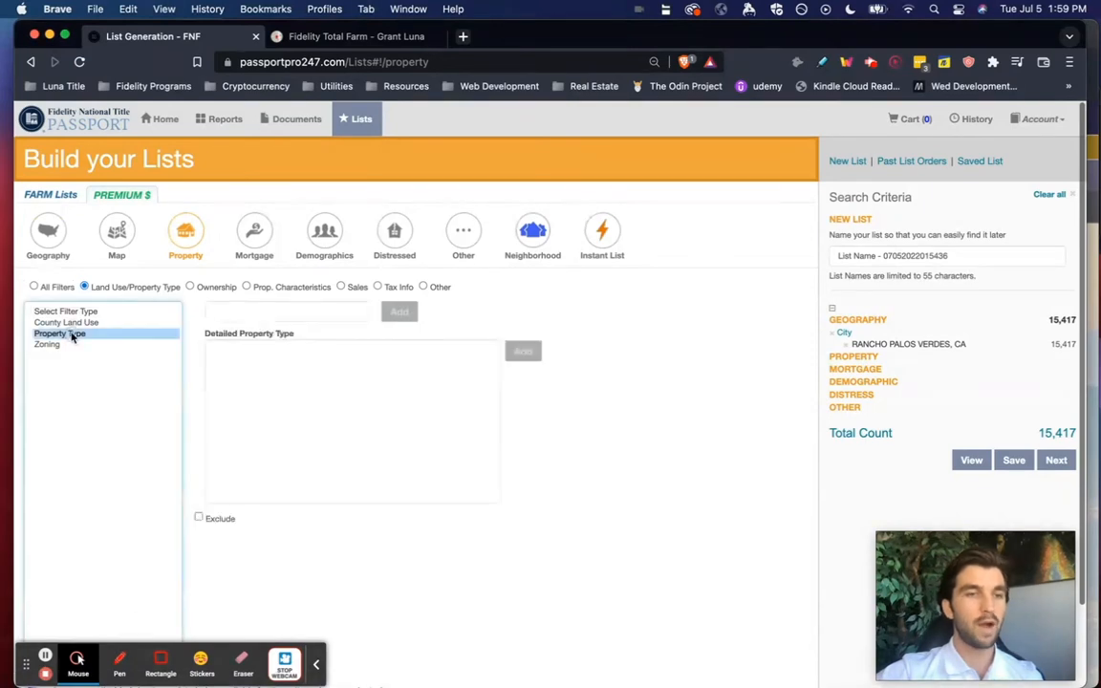
{"action": "left_click", "coordinate": [250, 410]}
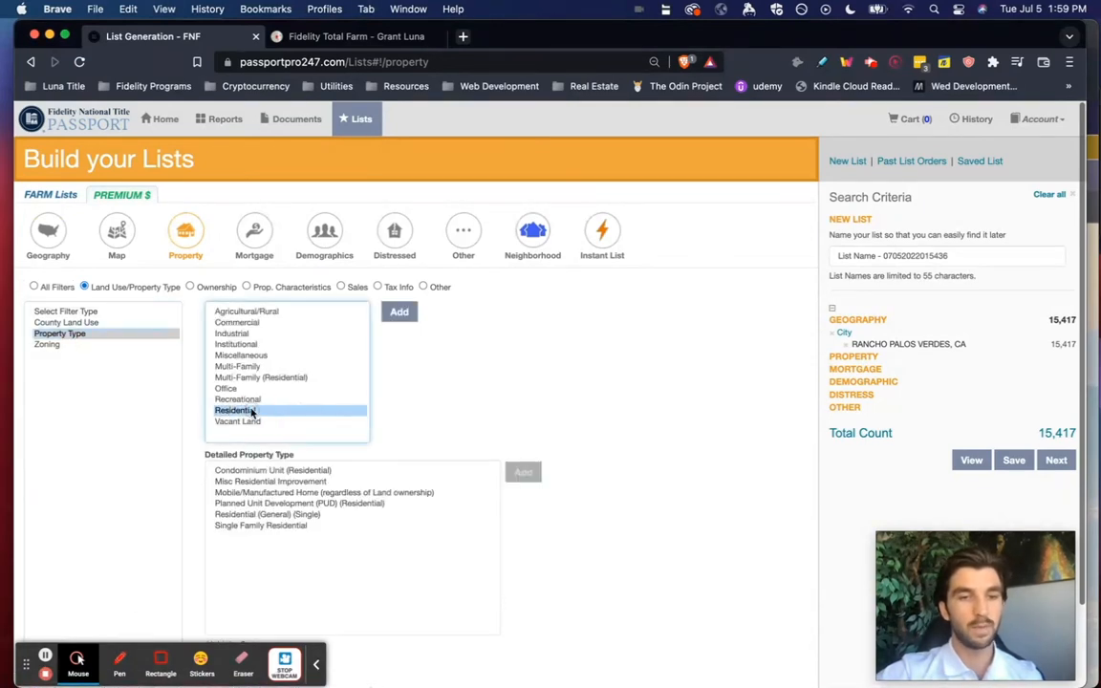
{"action": "scroll", "coordinate": [251, 413], "scroll_direction": "down", "scroll_amount": 2}
{"action": "left_click", "coordinate": [259, 466]}
{"action": "left_click", "coordinate": [523, 413]}
{"action": "left_click", "coordinate": [274, 411]}
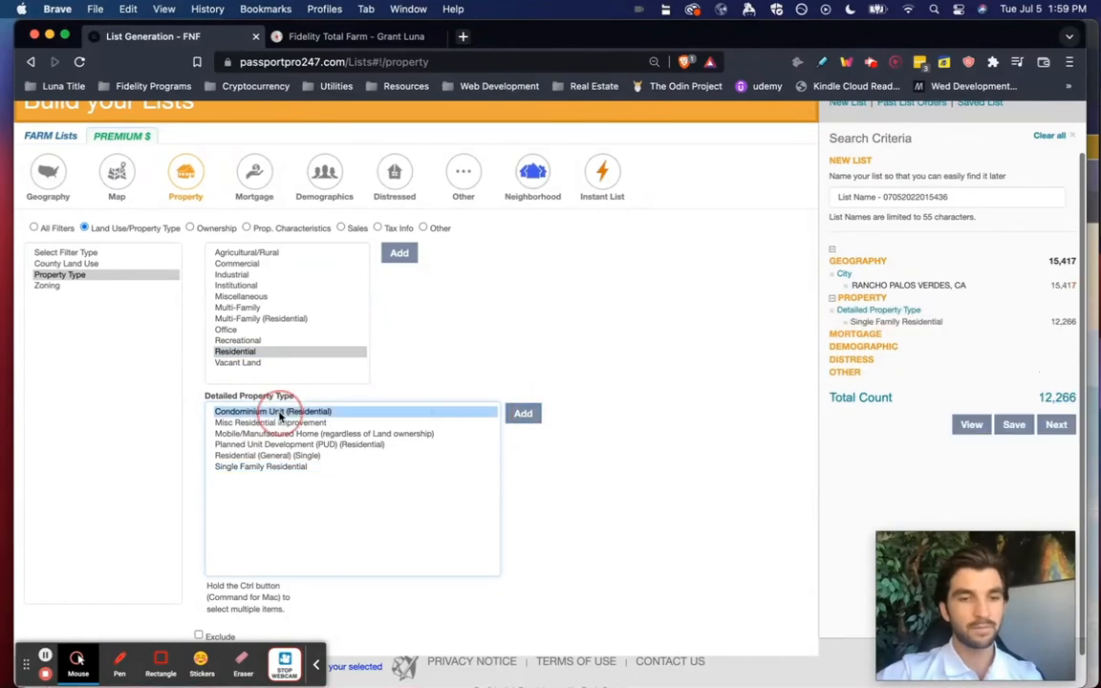
{"action": "left_click", "coordinate": [528, 413]}
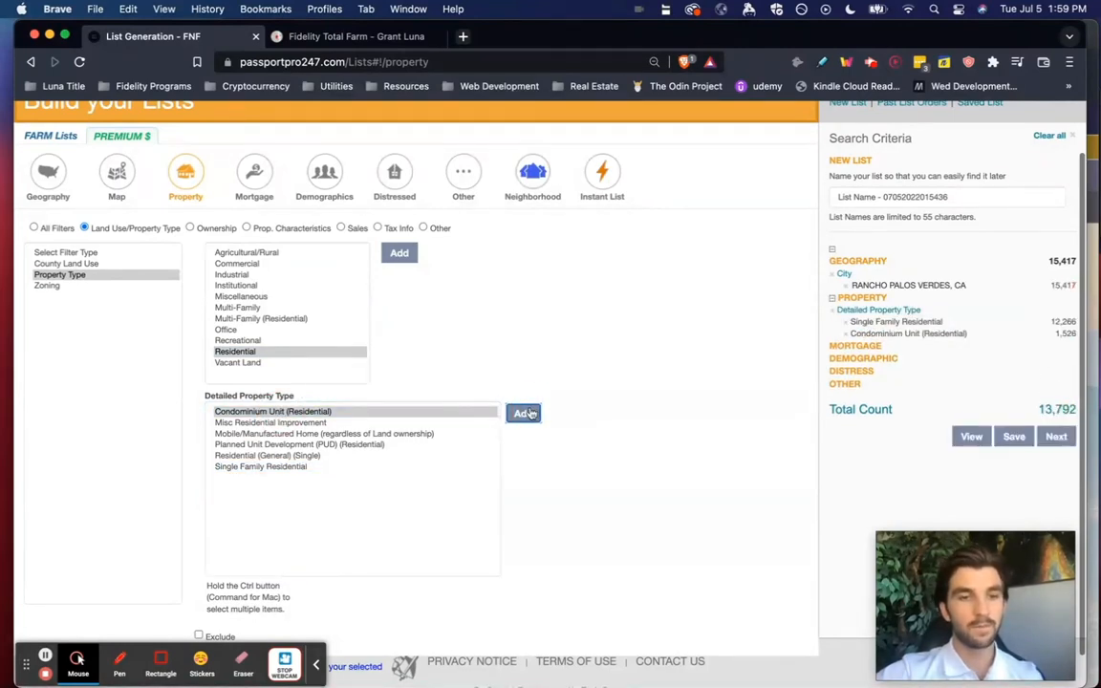
Add Chinese as the ethnicity in the demographic criteria and check the list's total count.
{"action": "left_click", "coordinate": [325, 174]}
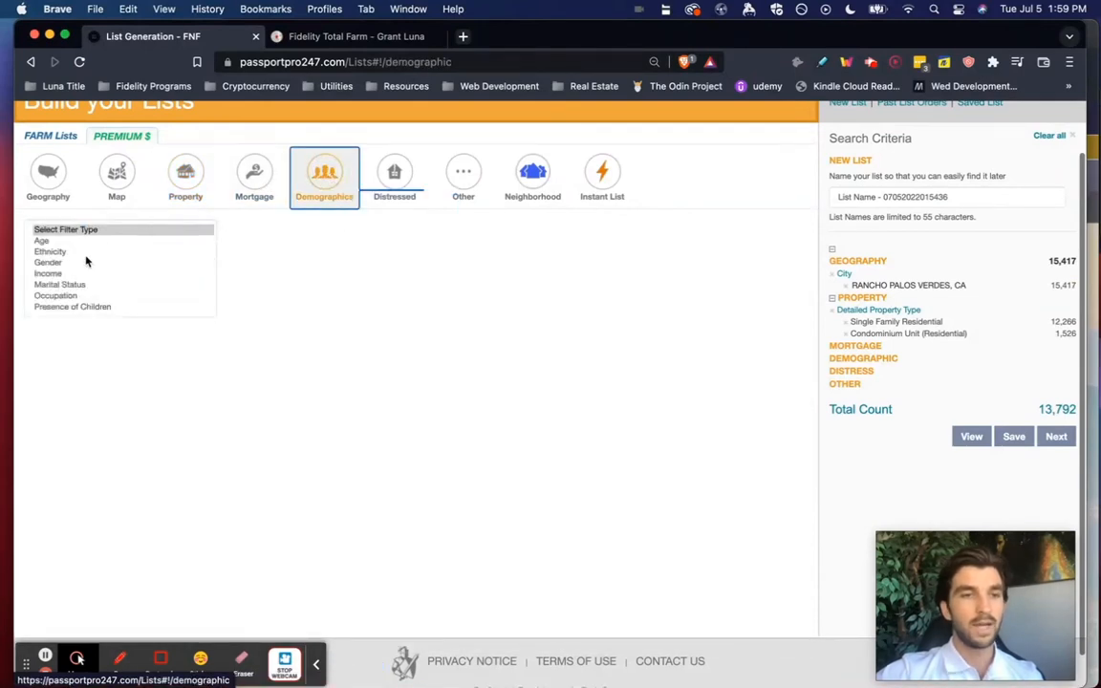
{"action": "left_click", "coordinate": [67, 253]}
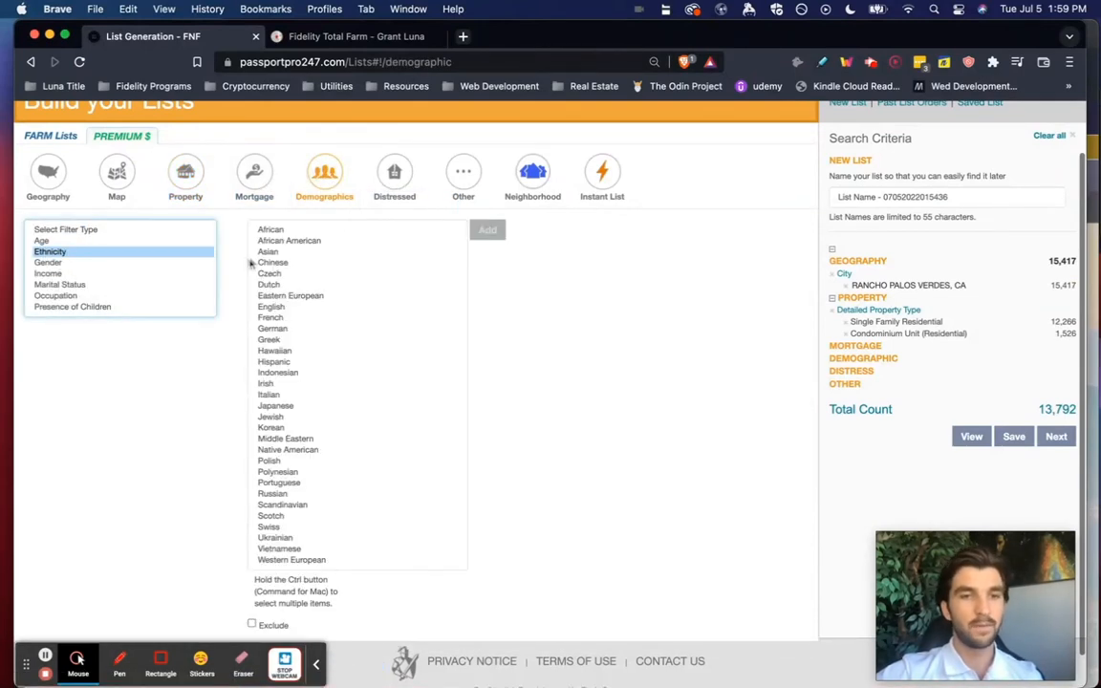
{"action": "left_click", "coordinate": [265, 262]}
{"action": "left_click", "coordinate": [493, 231]}
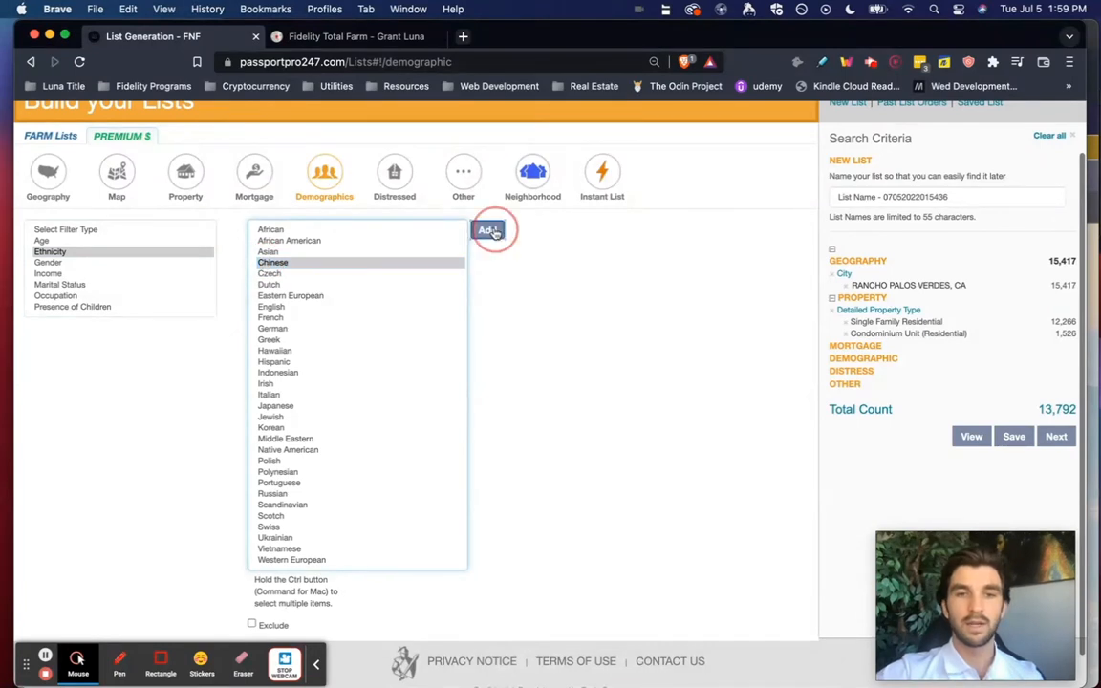
{"action": "left_click_drag", "start_coordinate": [1044, 433], "coordinate": [1074, 430]}
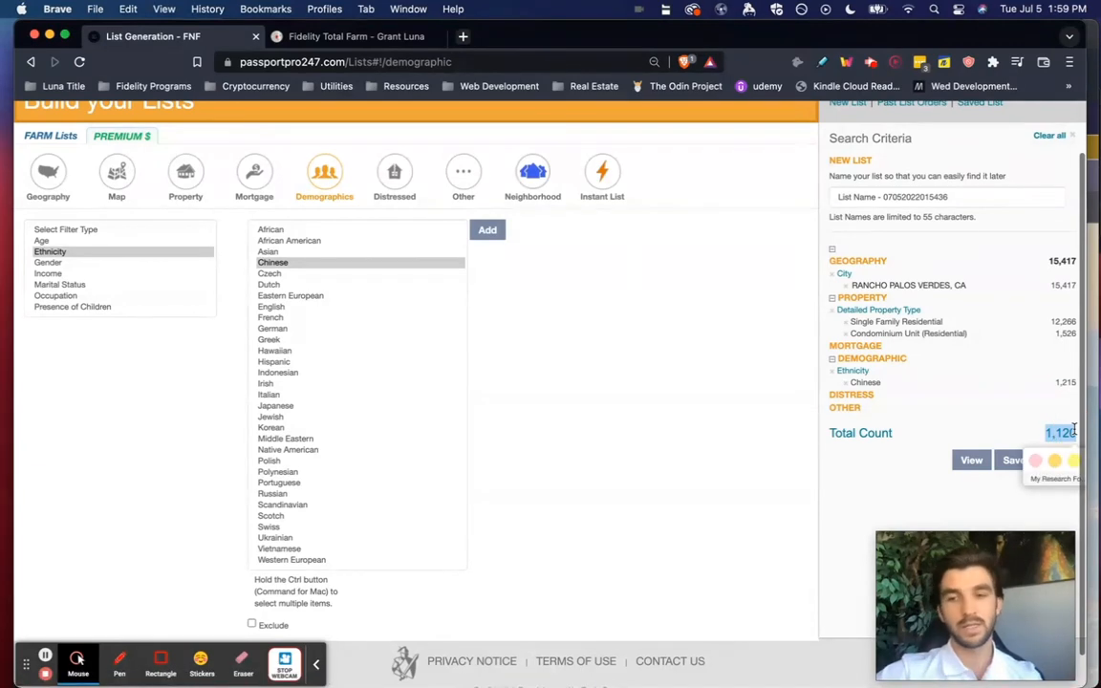
{"action": "scroll", "coordinate": [729, 395], "scroll_direction": "down", "scroll_amount": 1}
{"action": "left_click", "coordinate": [729, 393]}
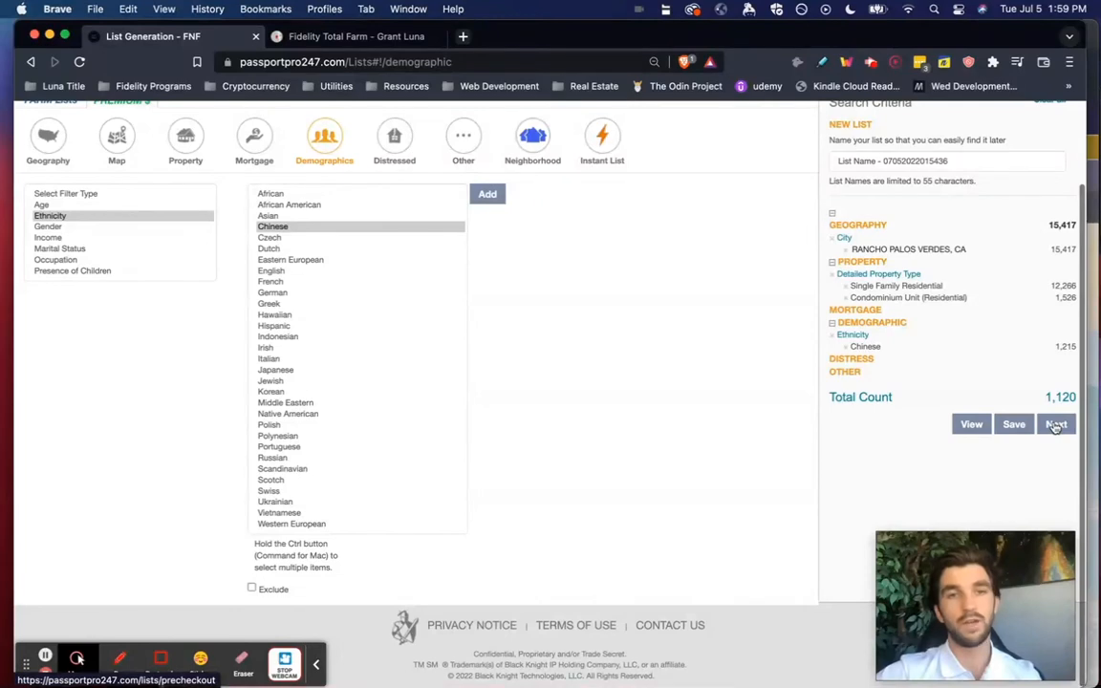
Glance back at the Fidelity Total Farm absentee list, then return to the Passport list and proceed to its pre-checkout.
{"action": "left_click", "coordinate": [356, 36]}
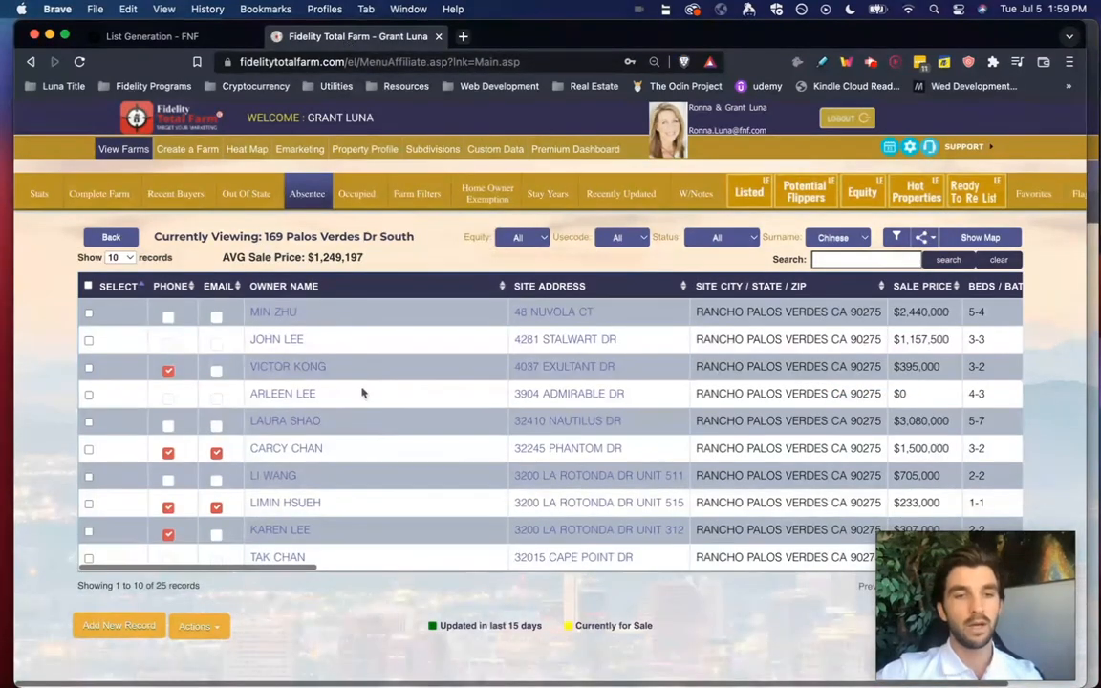
{"action": "left_click", "coordinate": [146, 36]}
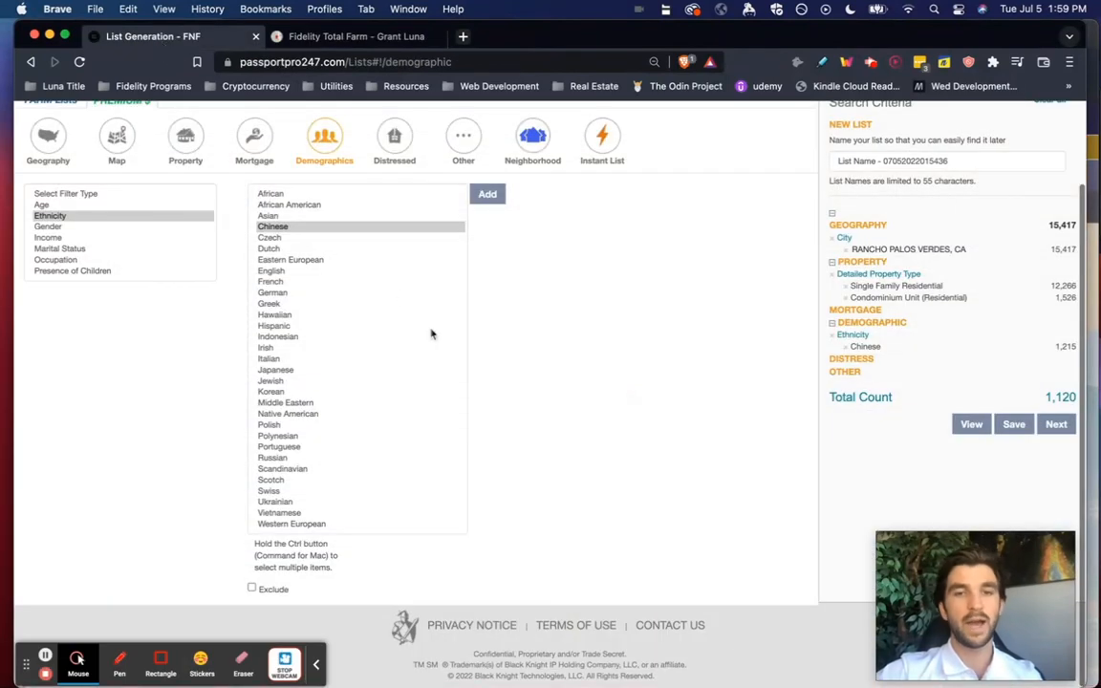
{"action": "left_click", "coordinate": [1056, 424]}
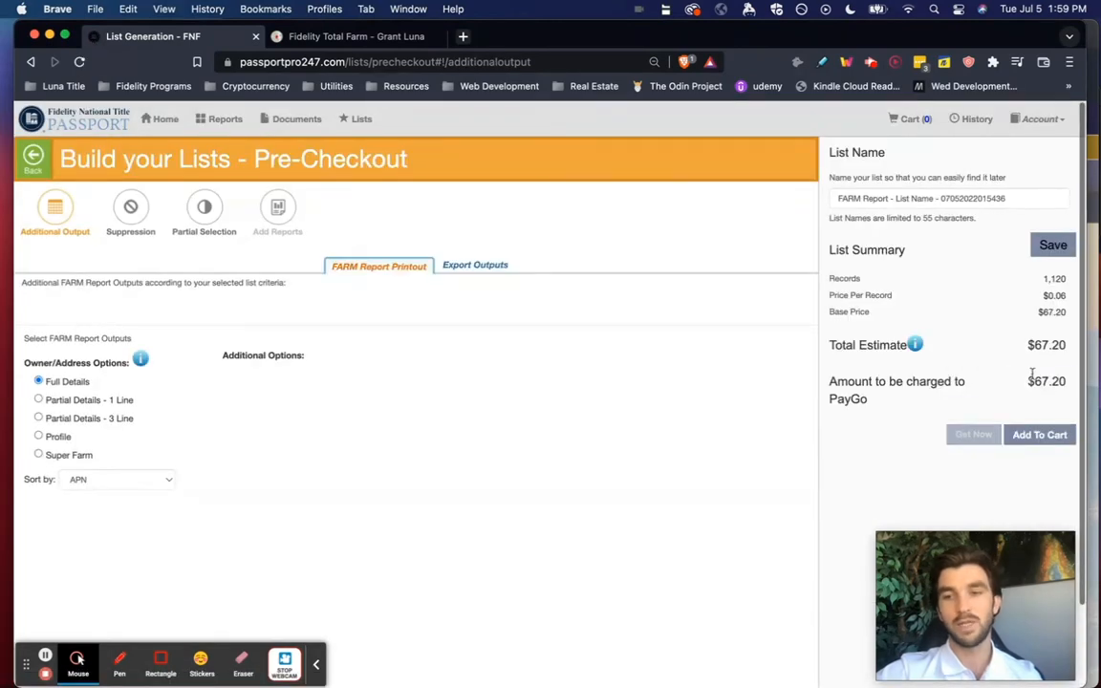
{"action": "left_click", "coordinate": [579, 220]}
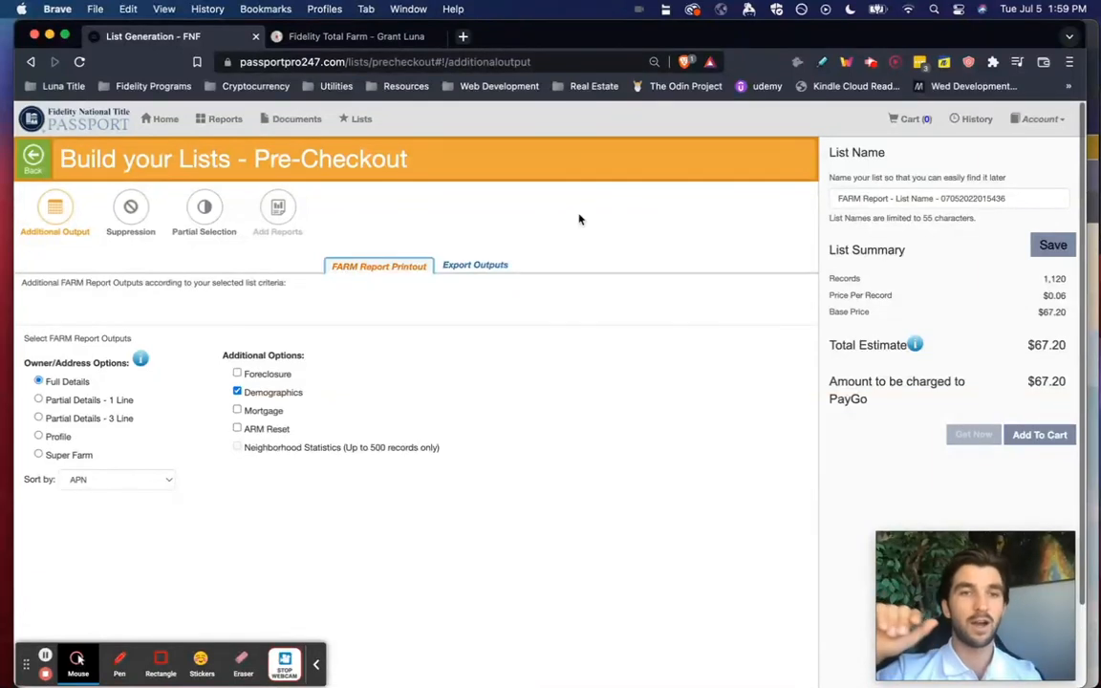